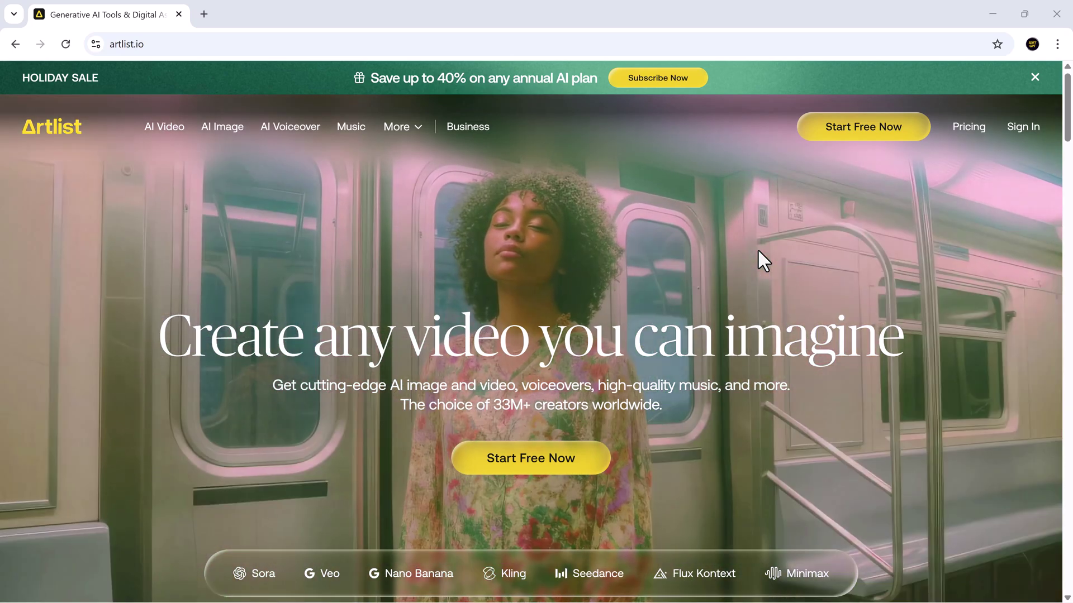
# Step: Scroll to the AI tool showcase and cycle its carousel through every card back to AI Image
pyautogui.scroll(-8, 758, 250)
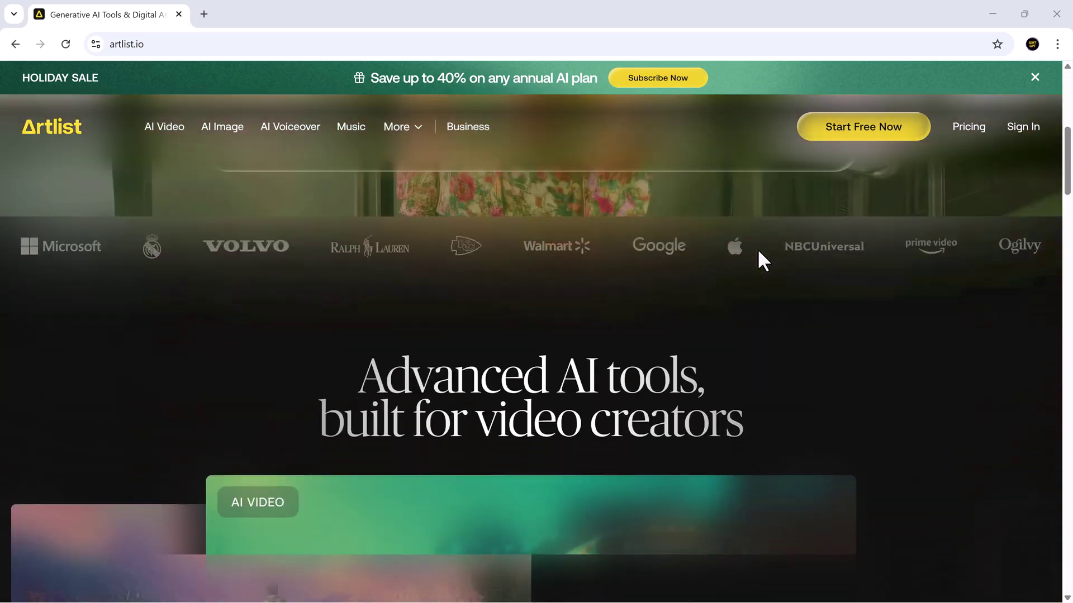
pyautogui.scroll(-4, 758, 251)
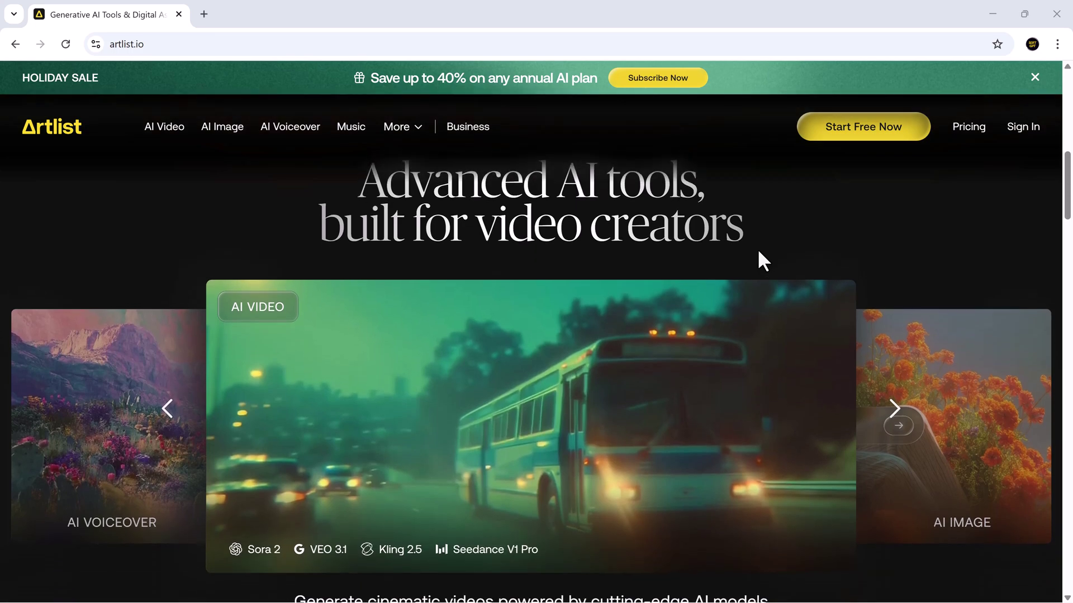
pyautogui.click(897, 416)
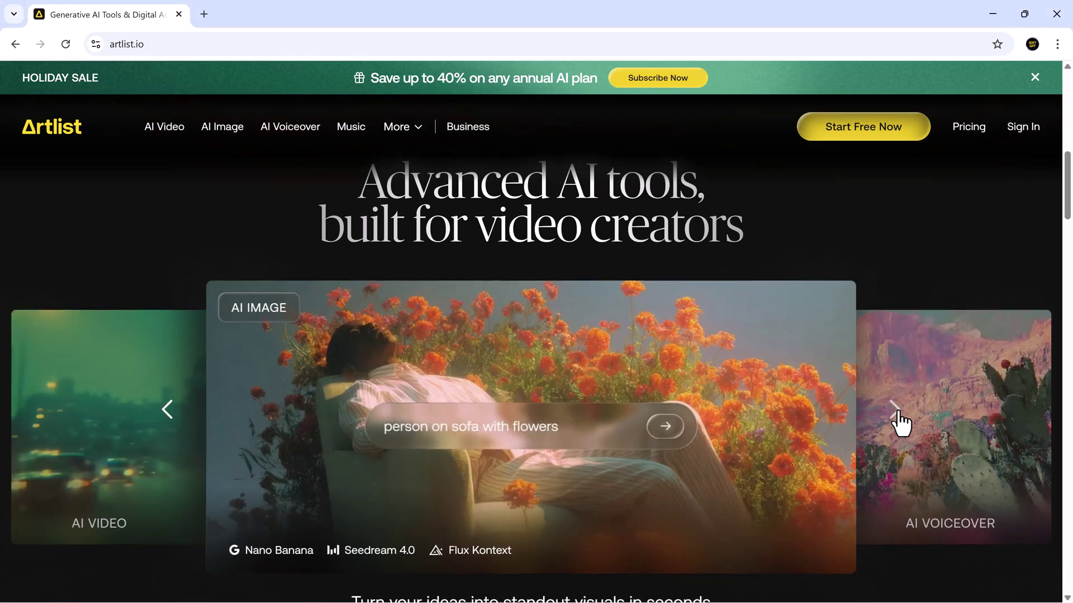
pyautogui.click(897, 416)
pyautogui.click(897, 416)
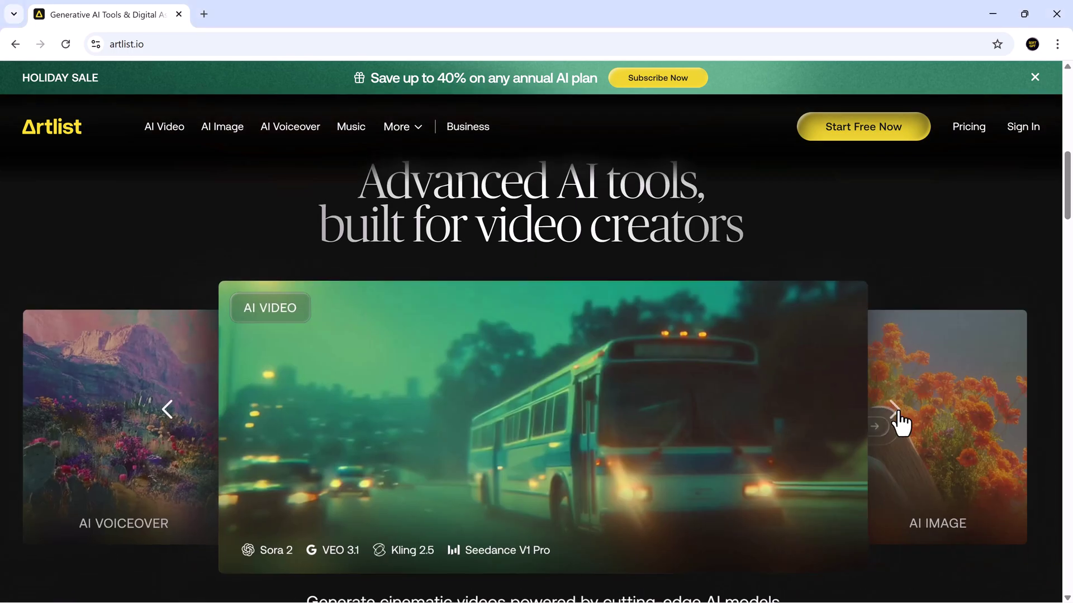
pyautogui.click(896, 416)
# Step: Scroll the remaining homepage feature sections down to the Start Free Now banner
pyautogui.scroll(-10, 901, 425)
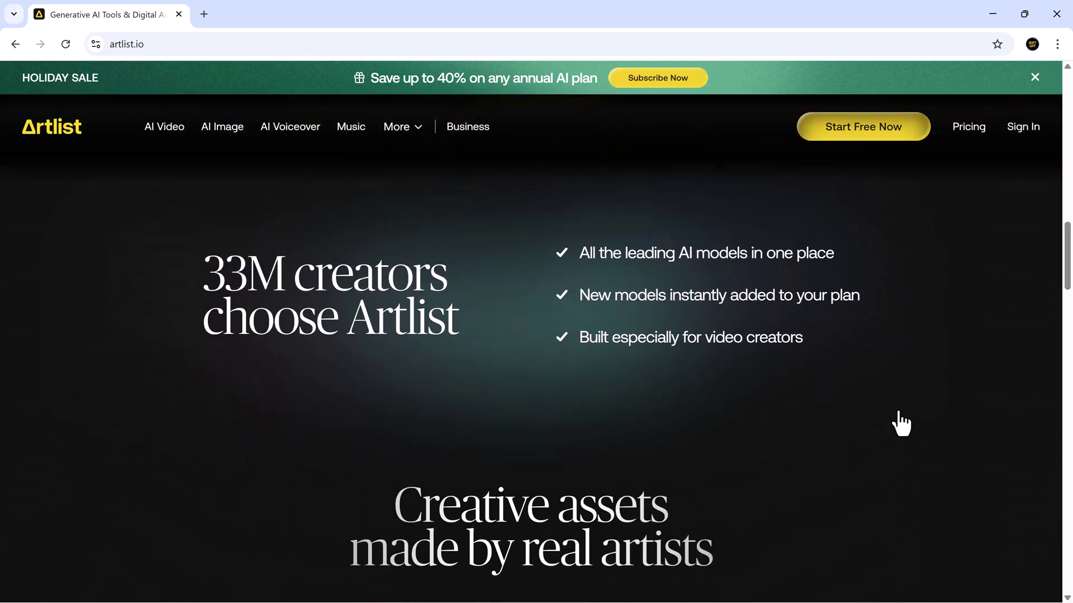
pyautogui.scroll(-7, 901, 425)
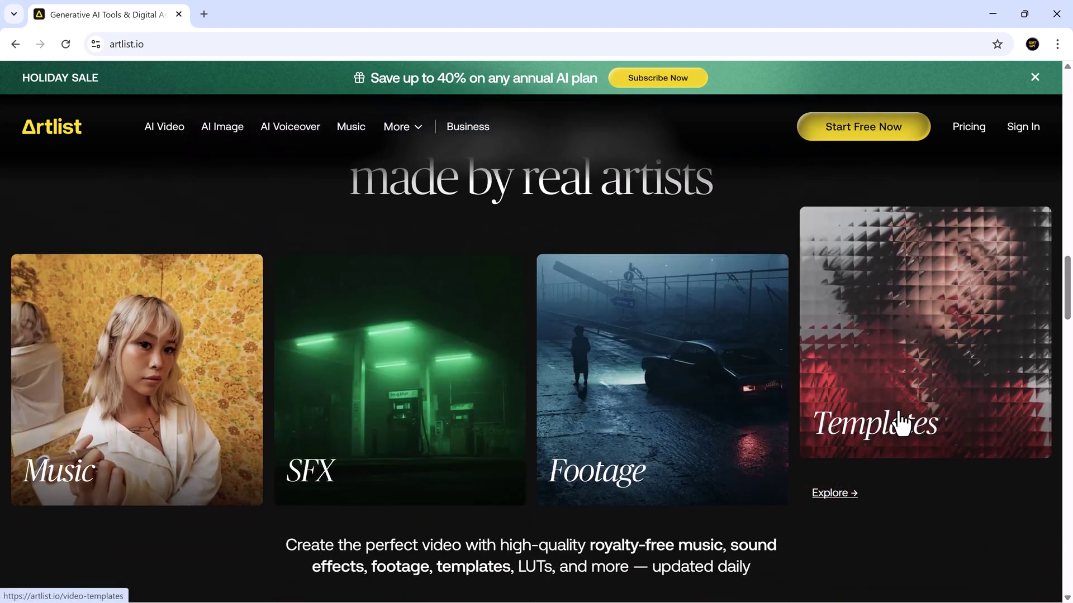
pyautogui.scroll(-8, 847, 555)
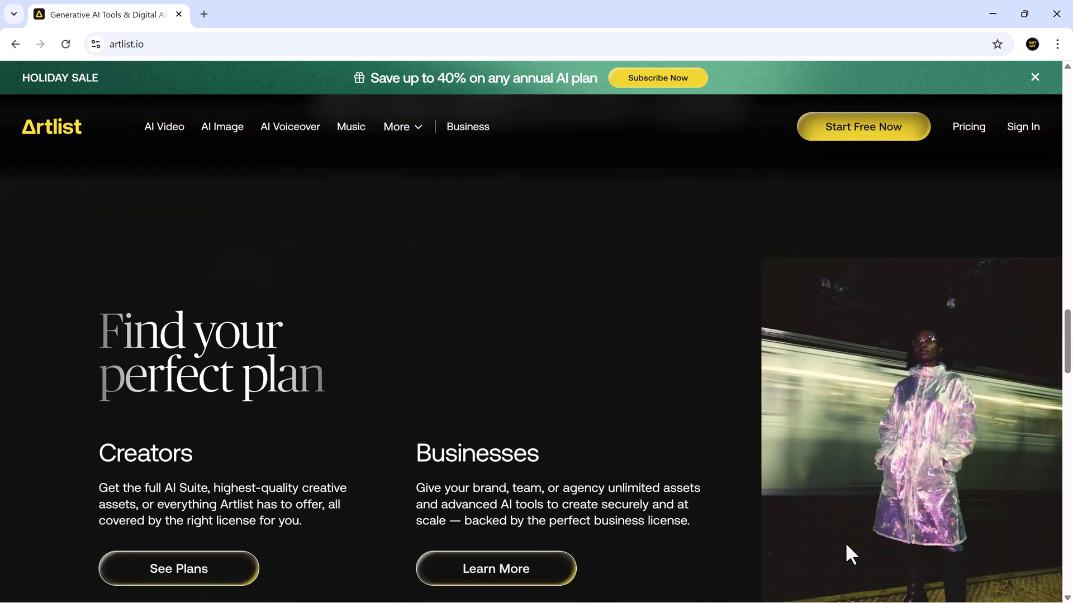
pyautogui.scroll(-1, 846, 554)
pyautogui.scroll(-9, 712, 362)
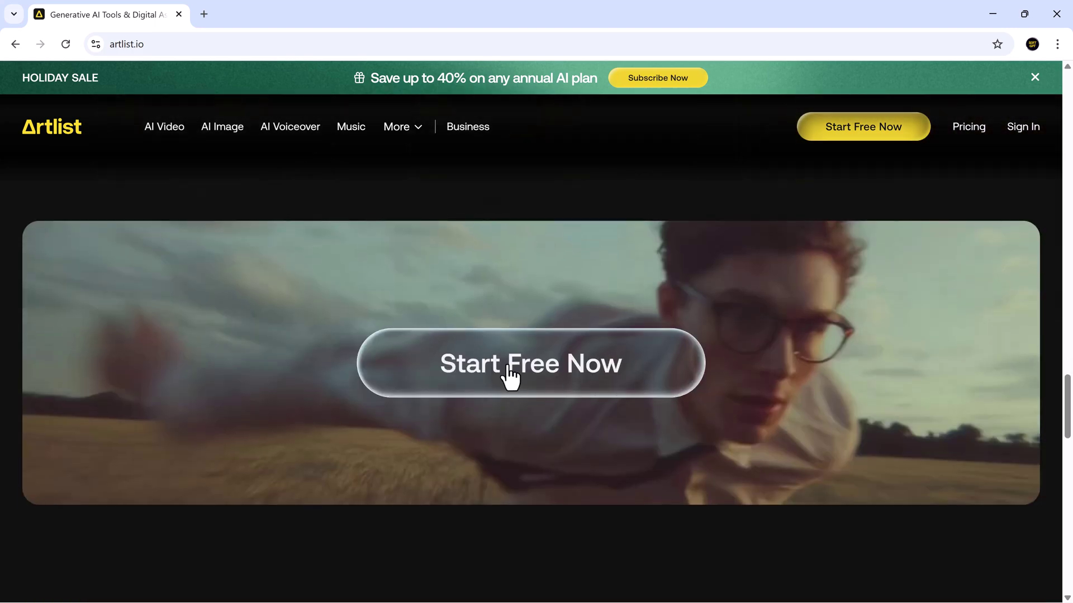
# Step: Start free from the banner to reach the Home dashboard, briefly selecting the holiday-sale text
pyautogui.click(505, 370)
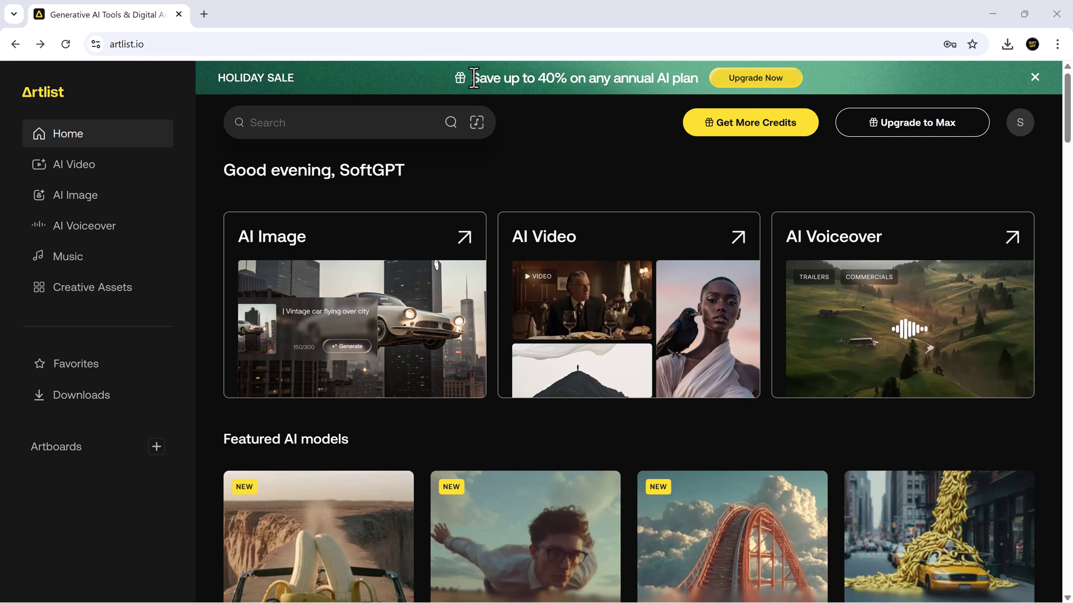
pyautogui.moveTo(476, 78); pyautogui.dragTo(698, 85)
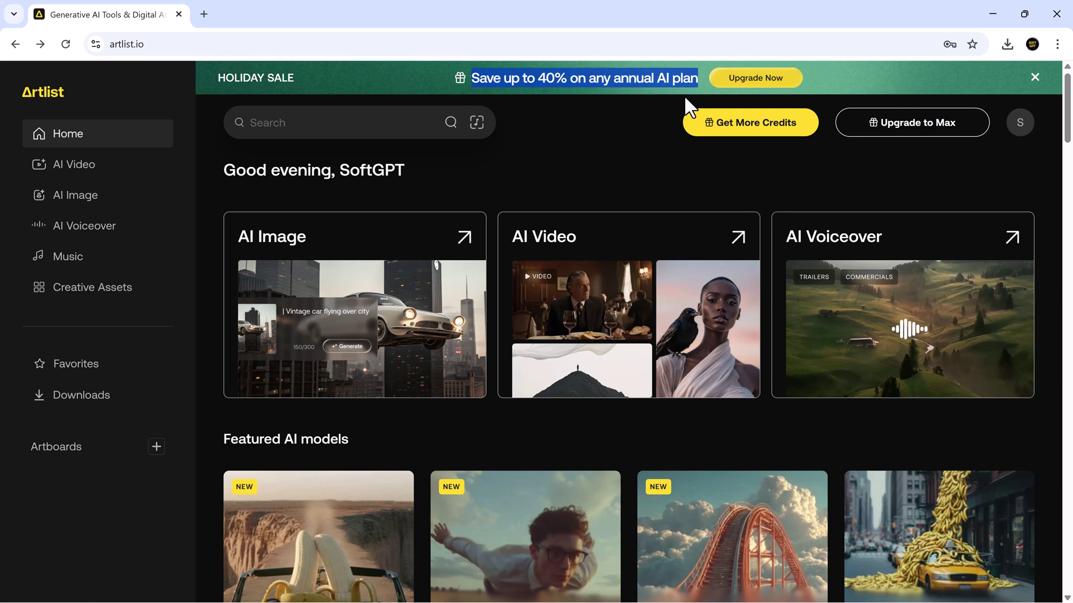
pyautogui.click(584, 155)
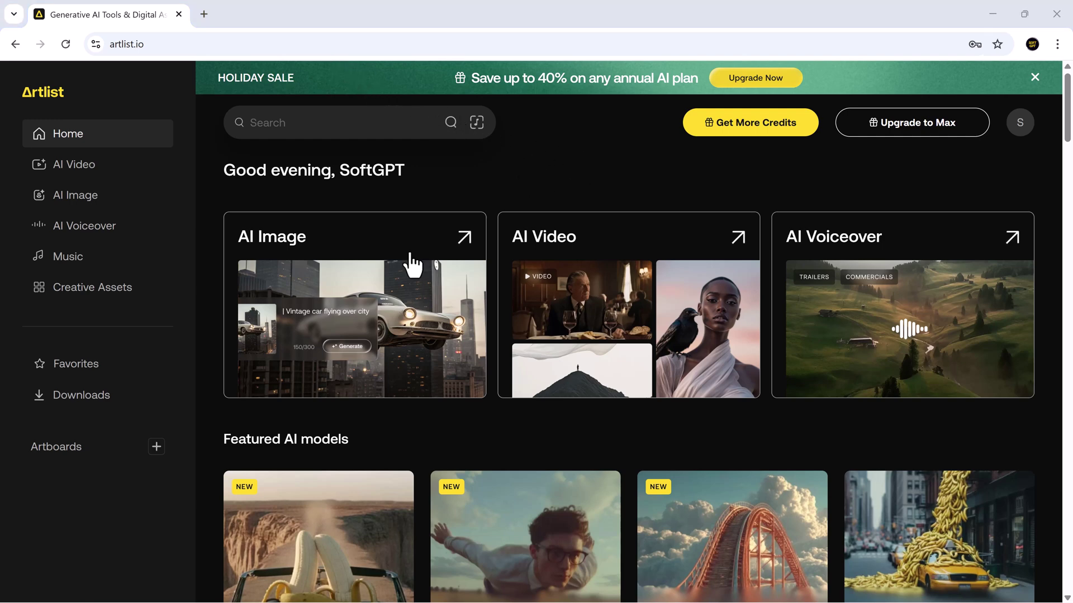
# Step: Scroll through featured AI models, recommended songs, weekly hits and music collections, then back up
pyautogui.scroll(-2, 601, 418)
pyautogui.scroll(-9, 601, 417)
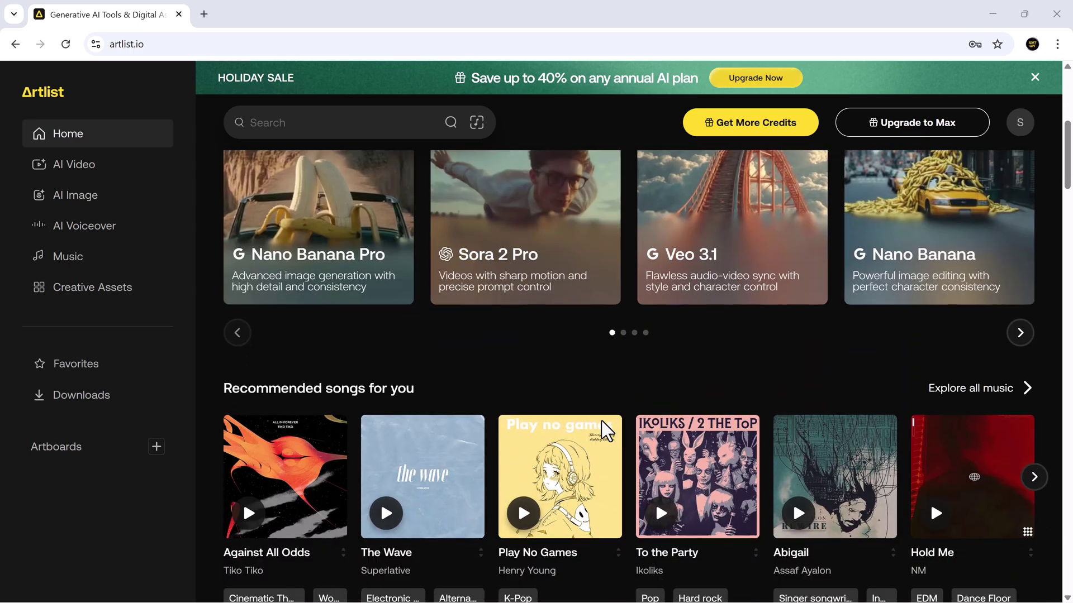
pyautogui.scroll(-8, 609, 469)
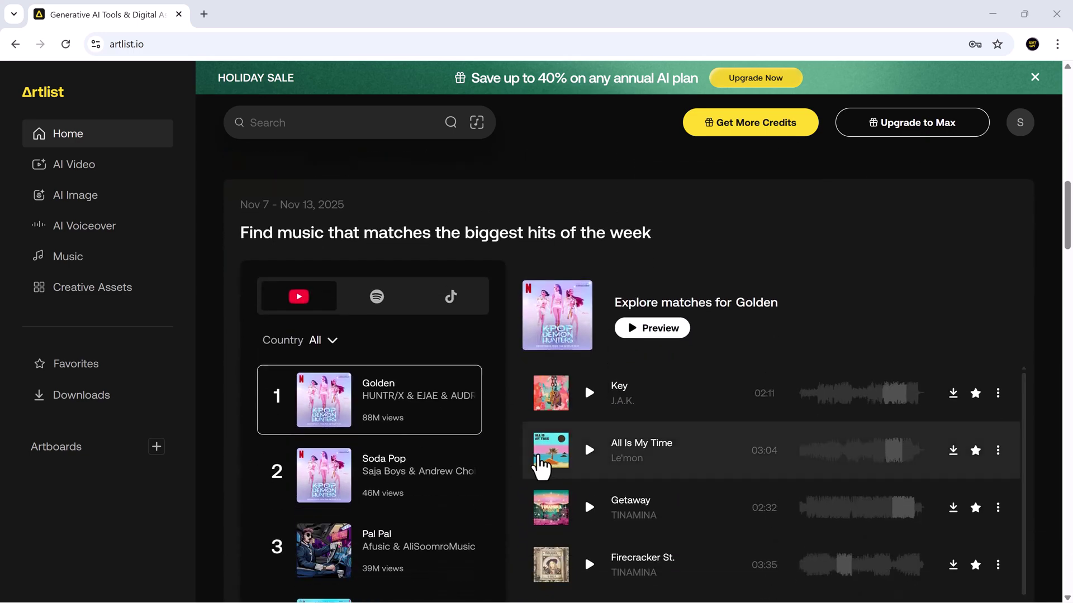
pyautogui.scroll(-6, 511, 448)
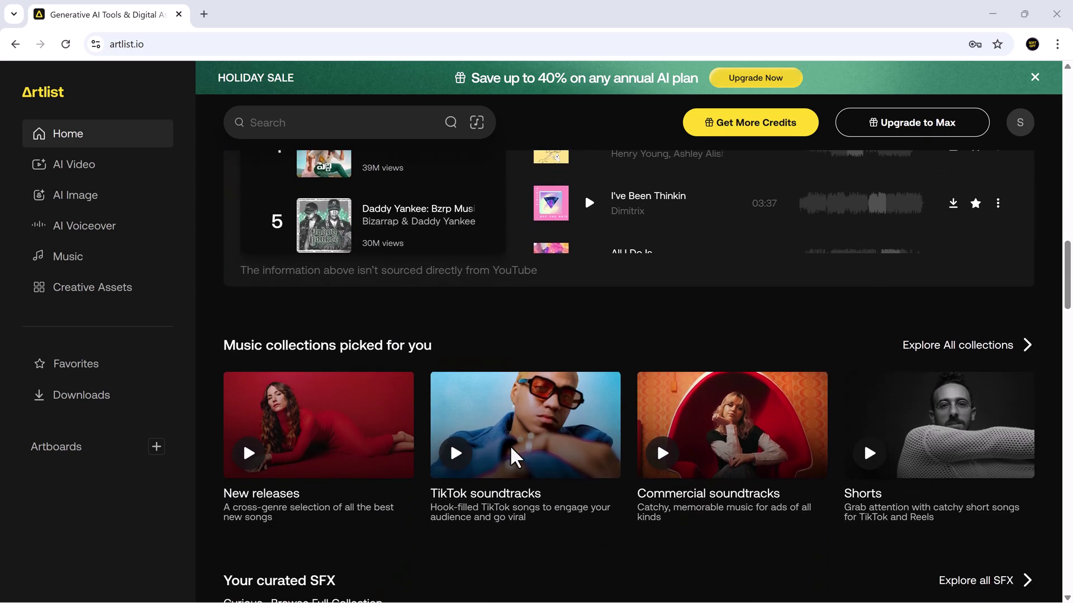
pyautogui.scroll(20, 511, 448)
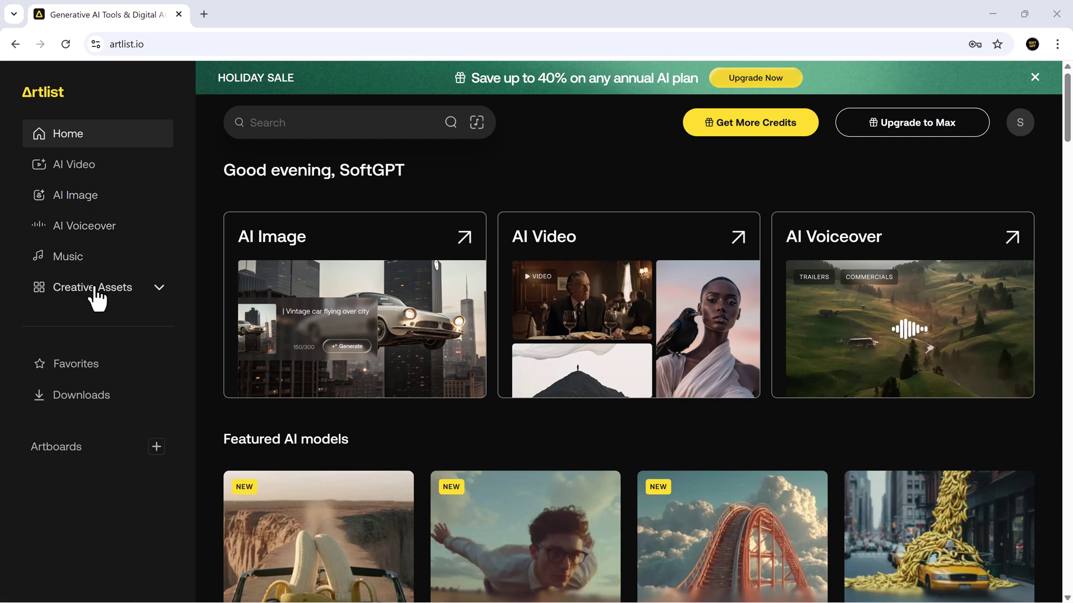
pyautogui.click(70, 196)
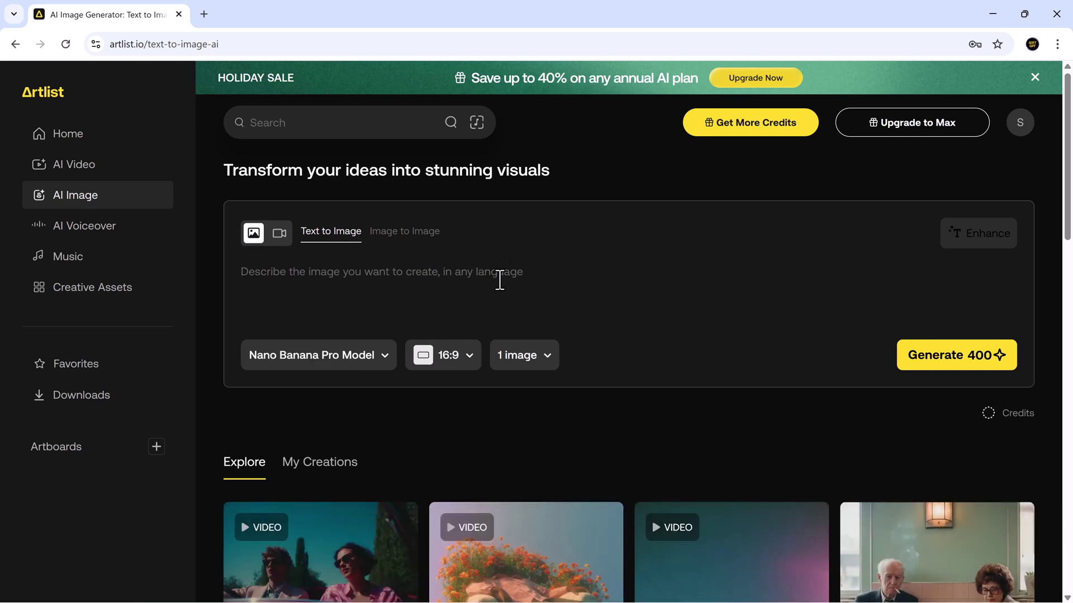
pyautogui.click(384, 355)
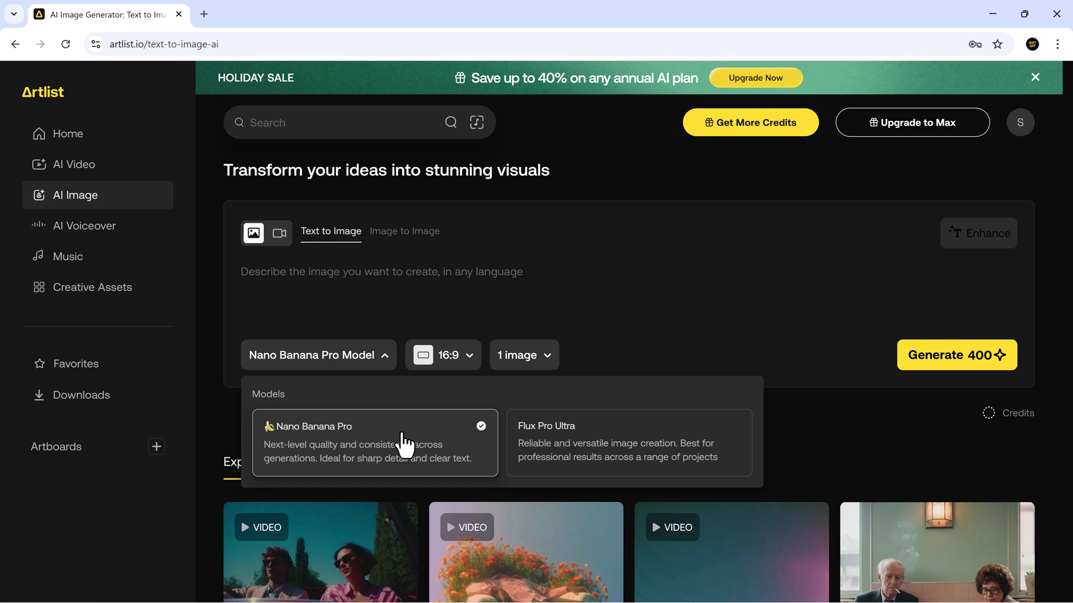
pyautogui.click(403, 444)
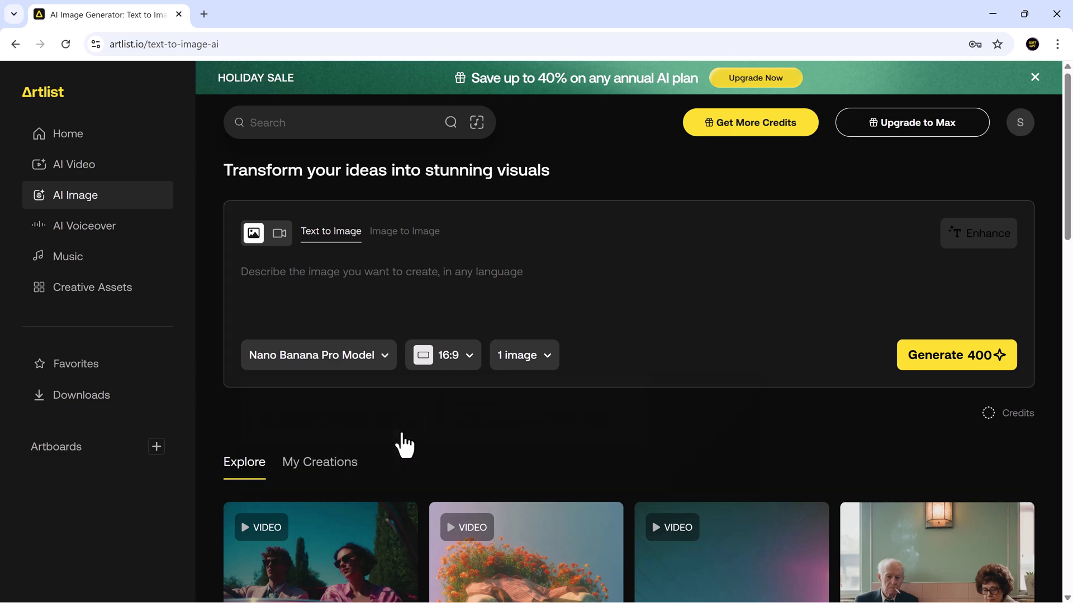
# Step: Keep the 16:9 aspect ratio and set the image count to 3, costing 1200 credits
pyautogui.click(471, 360)
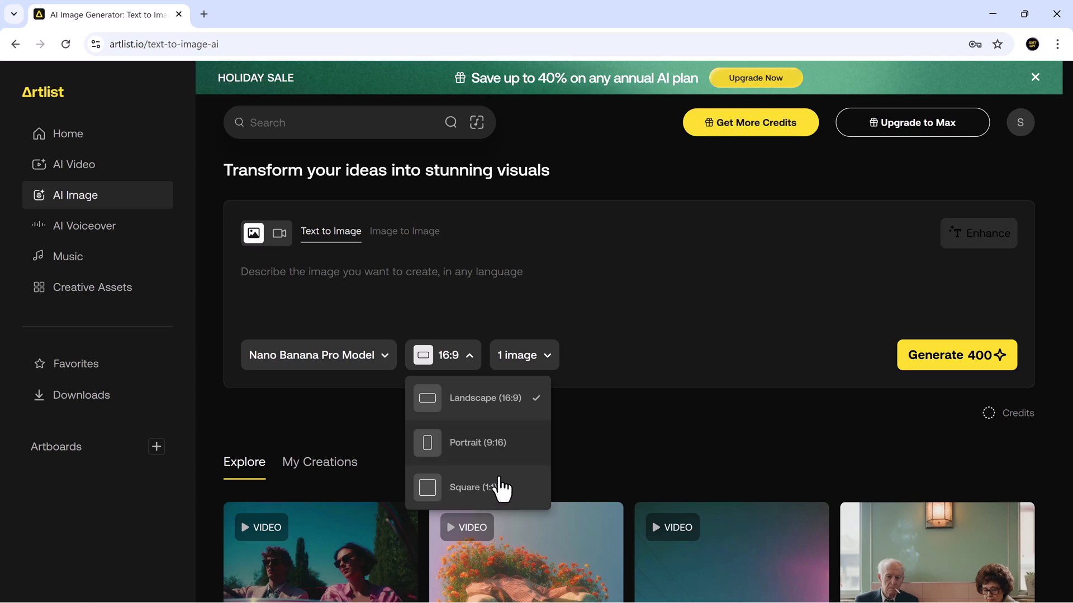
pyautogui.click(547, 358)
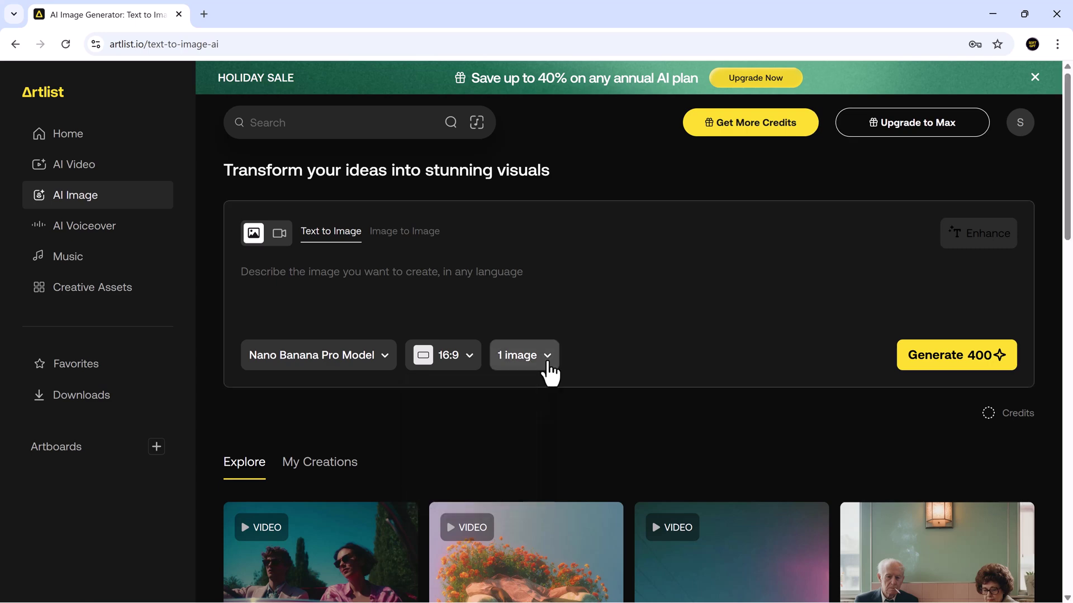
pyautogui.click(547, 358)
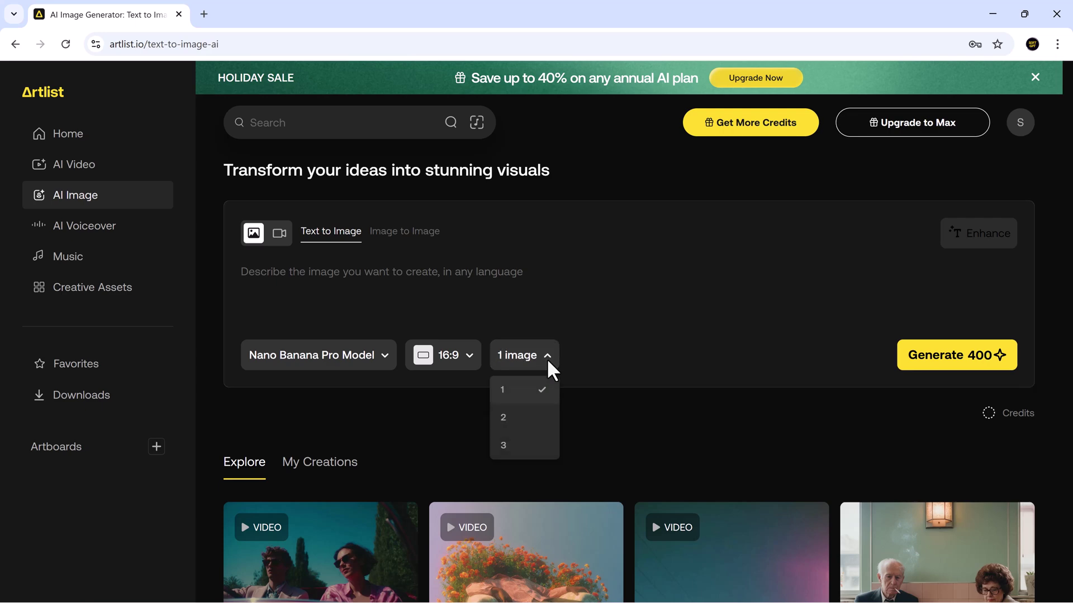
pyautogui.click(534, 447)
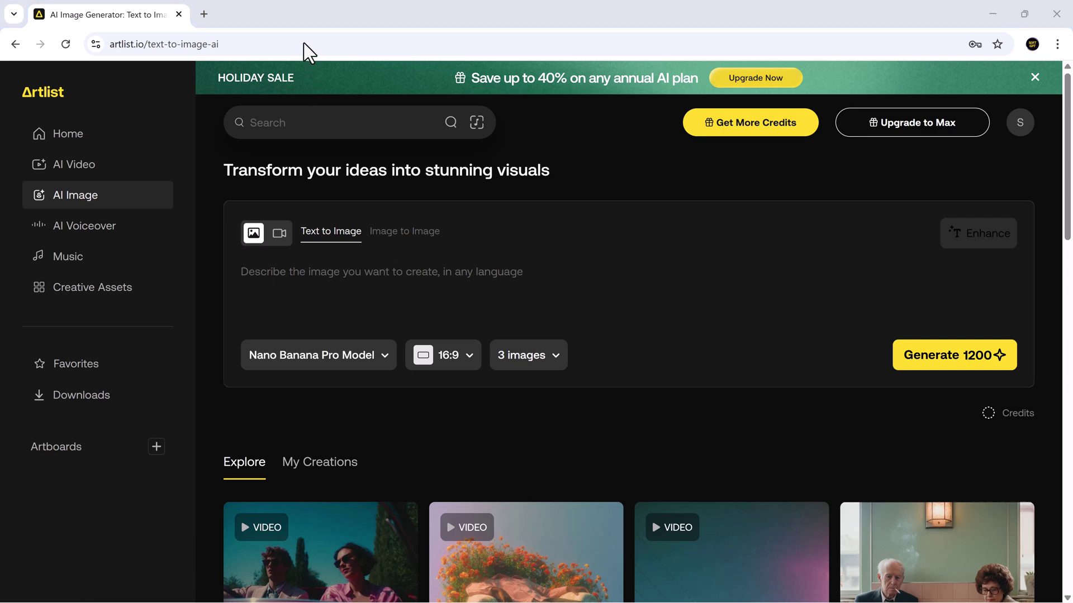
# Step: Paste the hyper-realistic freckled young woman portrait prompt and AI-enhance it into a longer description
pyautogui.click(439, 275)
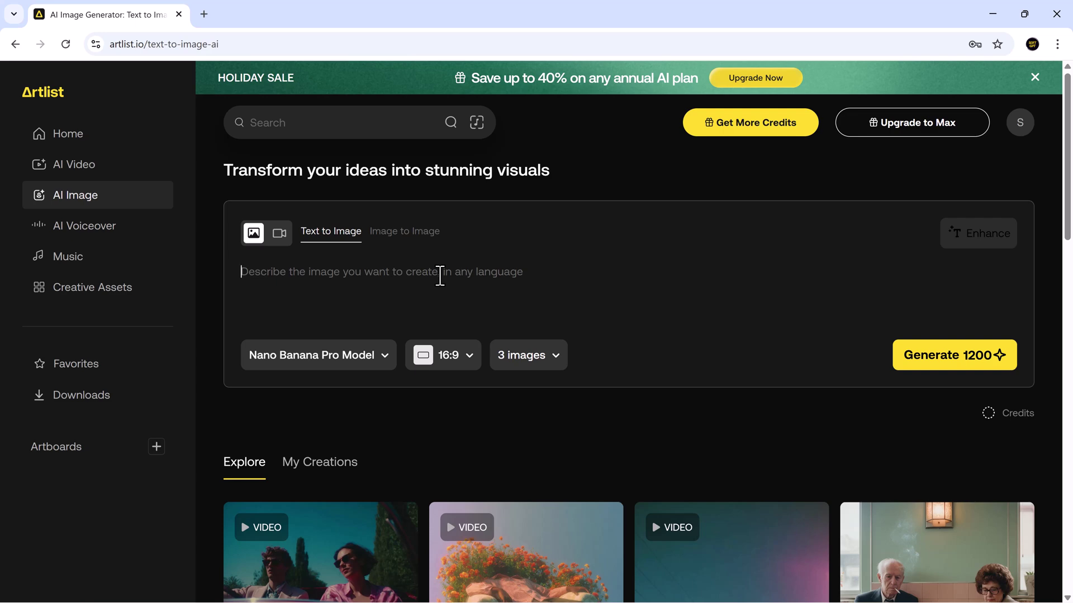
pyautogui.write('hyper-realistic 4K portrait of a young woman with soft cinematic lighting, detailed skin texture, natural freckles, shallow depth of field, 85mm lens look, warm tones, soft rim light, subtle bokeh, high-end photography style')
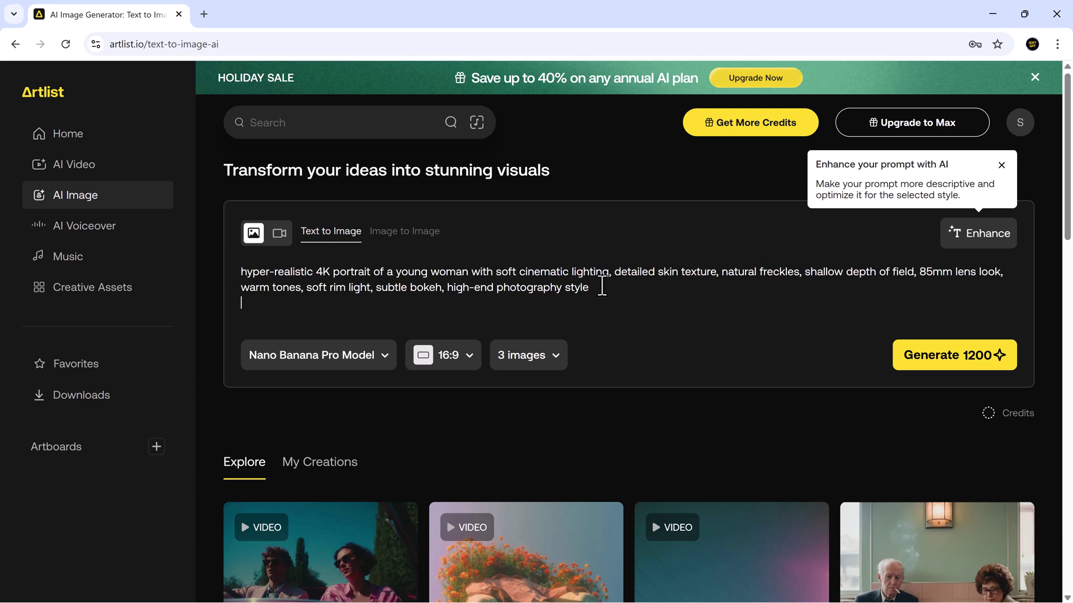
pyautogui.click(981, 235)
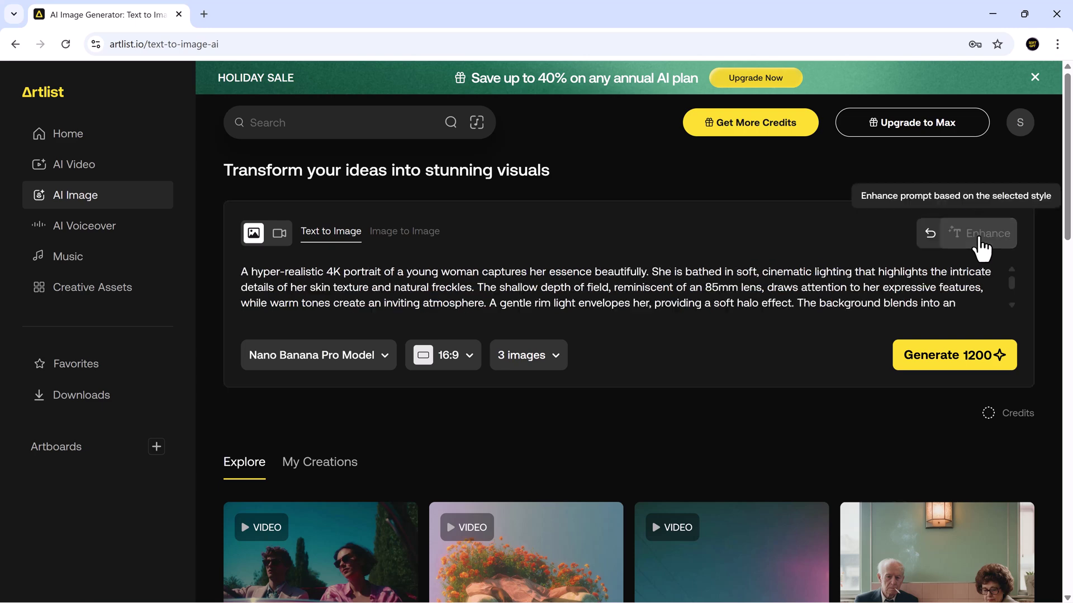
pyautogui.scroll(-2, 643, 269)
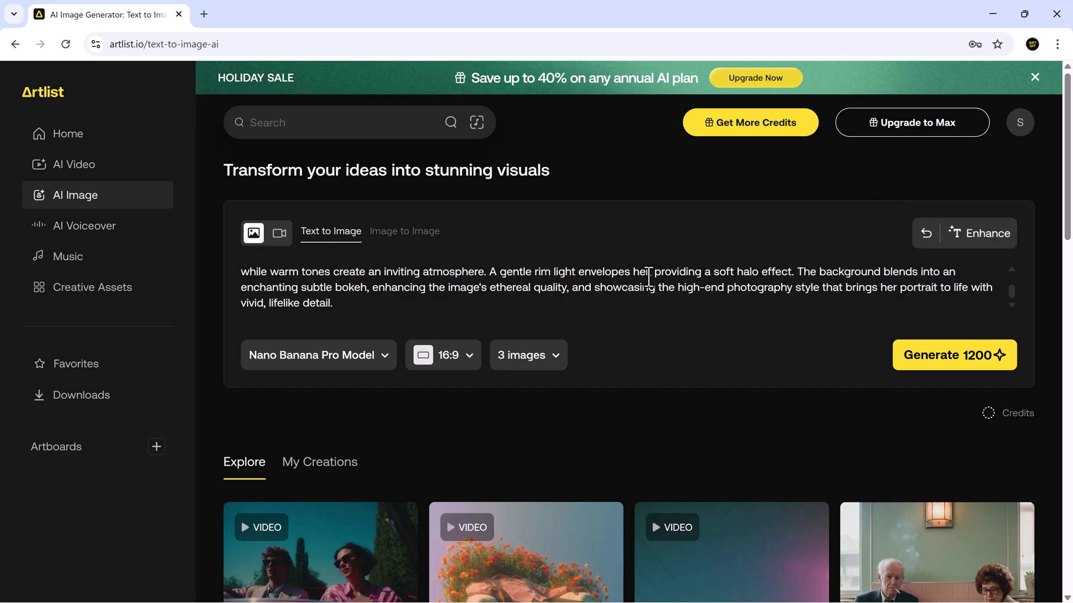
pyautogui.scroll(2, 649, 277)
pyautogui.scroll(-2, 649, 278)
# Step: Generate the three 16:9 freckled portraits and scroll through them in the creations gallery
pyautogui.click(956, 363)
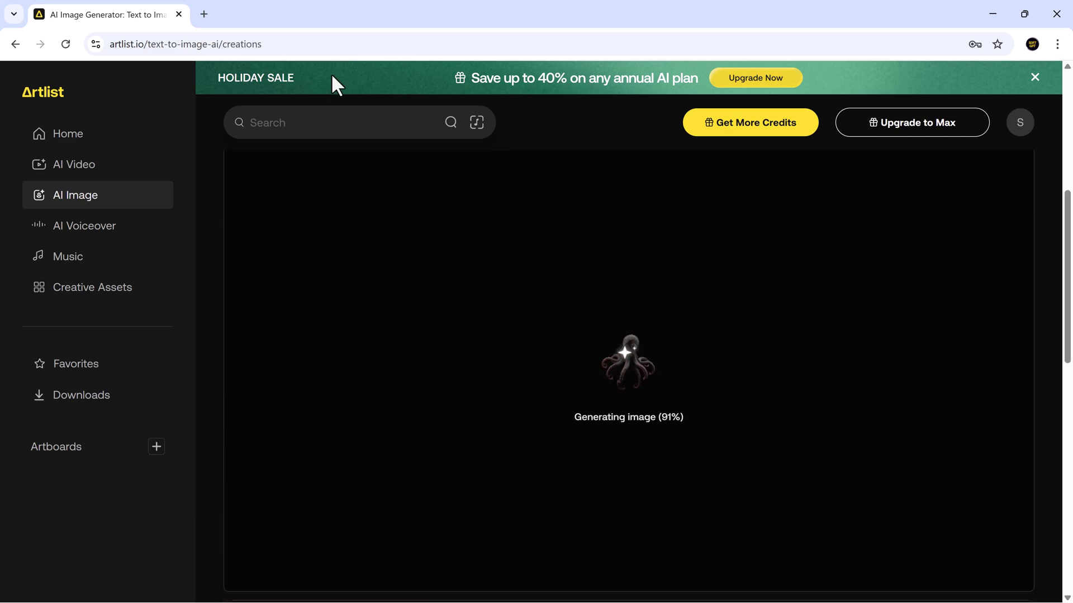
pyautogui.scroll(-1, 629, 455)
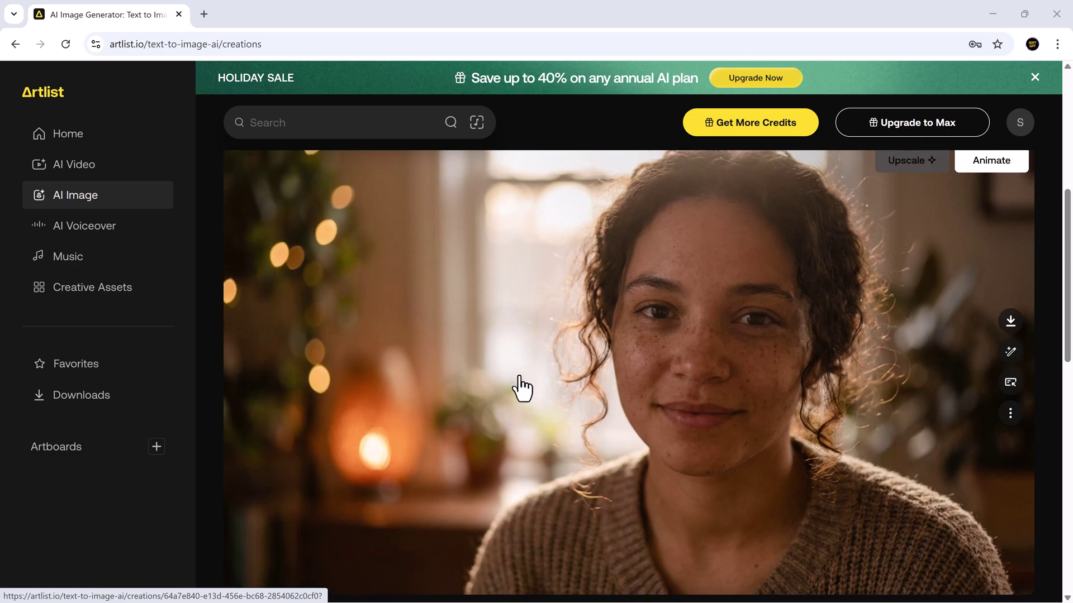
pyautogui.scroll(-10, 523, 388)
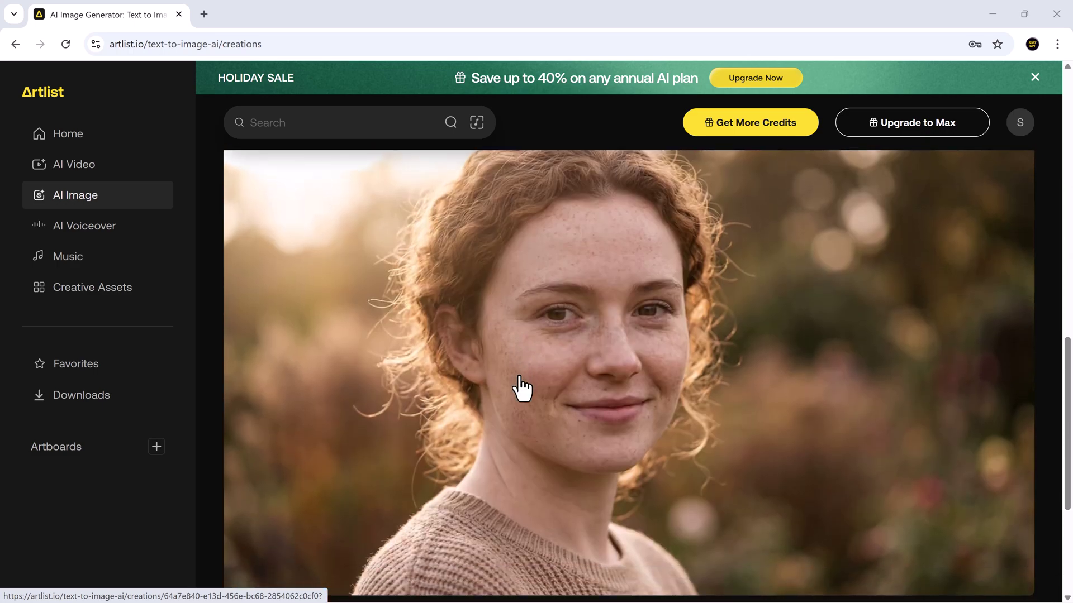
pyautogui.moveTo(518, 498)
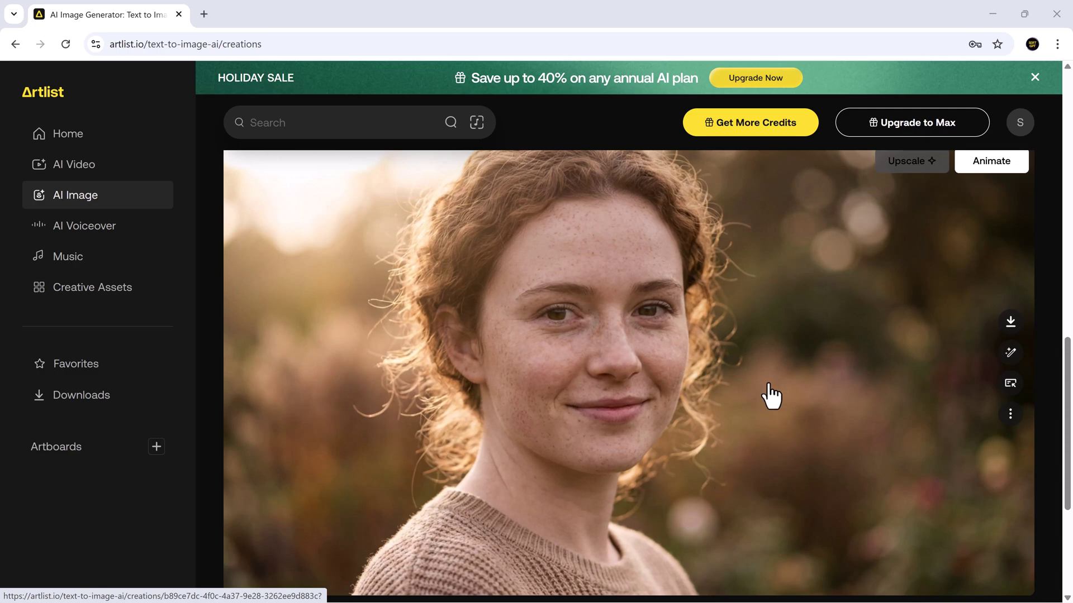
pyautogui.scroll(-5, 771, 396)
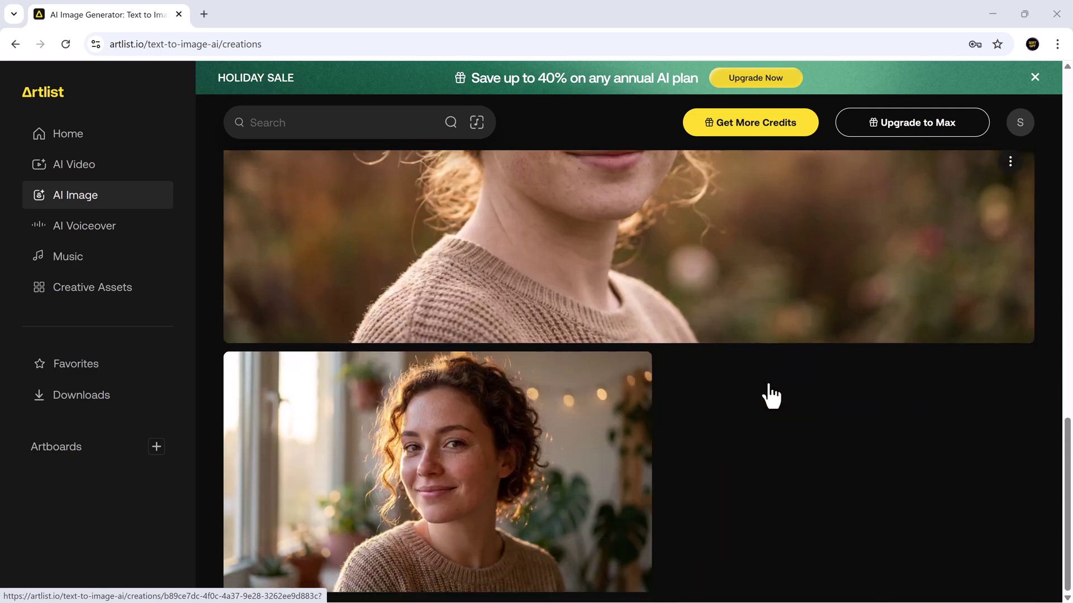
pyautogui.scroll(15, 771, 396)
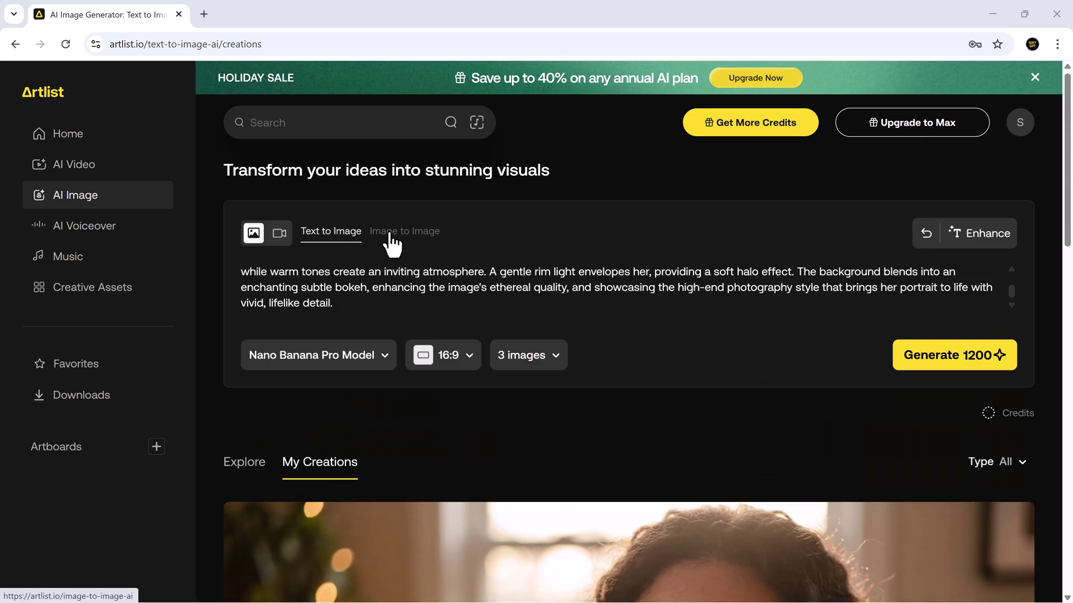
# Step: In Image to Image mode, upload the Thor and Superman pictures as two references
pyautogui.click(392, 244)
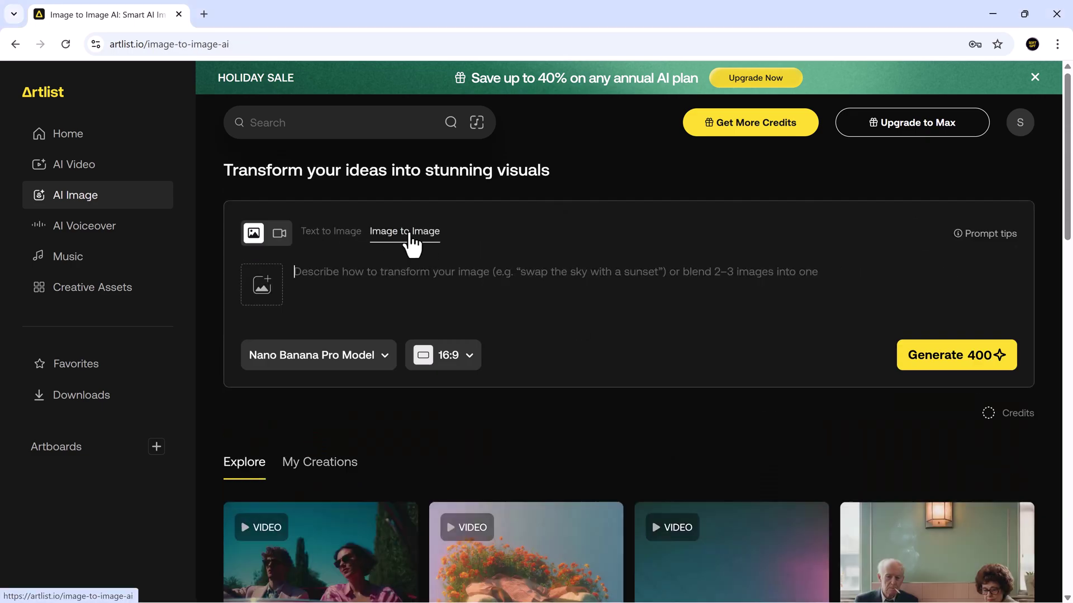
pyautogui.moveTo(261, 285)
pyautogui.click(334, 284)
pyautogui.click(228, 132)
pyautogui.click(491, 422)
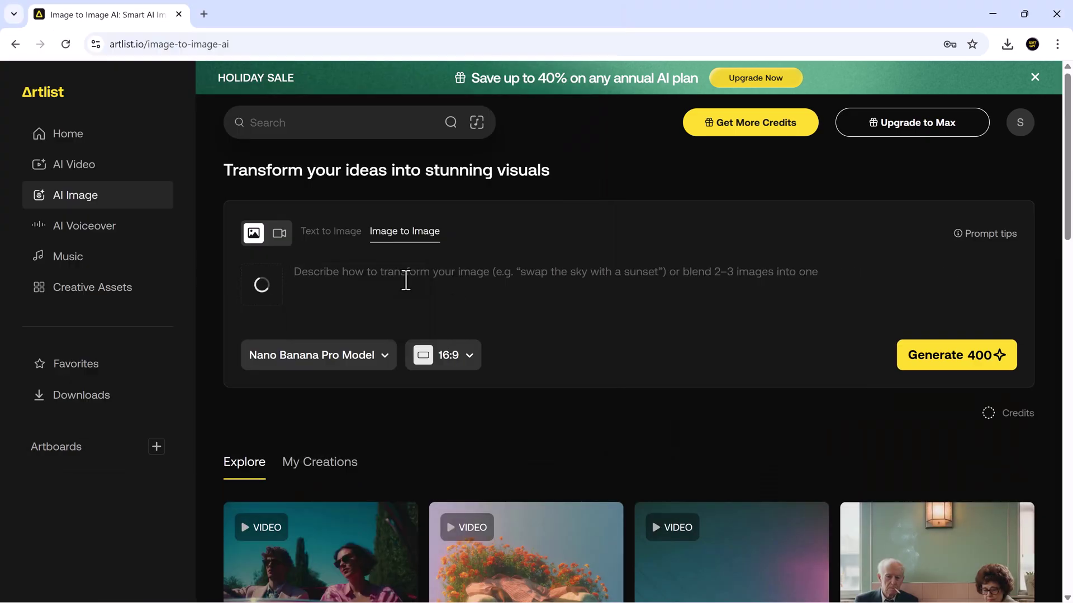
pyautogui.click(311, 287)
pyautogui.click(227, 131)
pyautogui.click(491, 423)
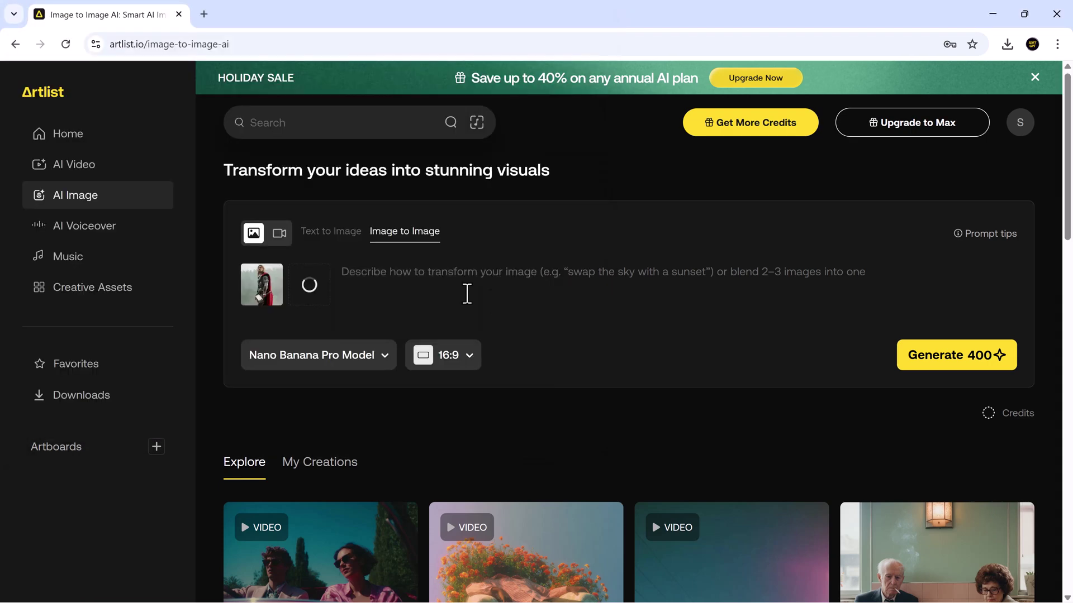
# Step: Glance at Prompt tips, then paste the Thor-versus-Superman battle scene prompt
pyautogui.click(989, 234)
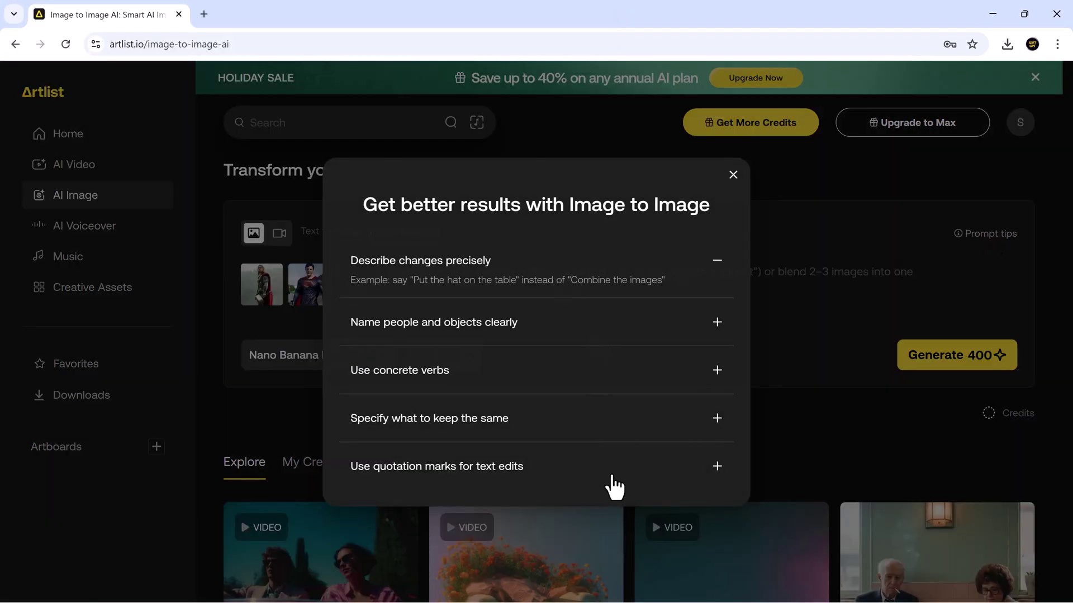
pyautogui.click(733, 176)
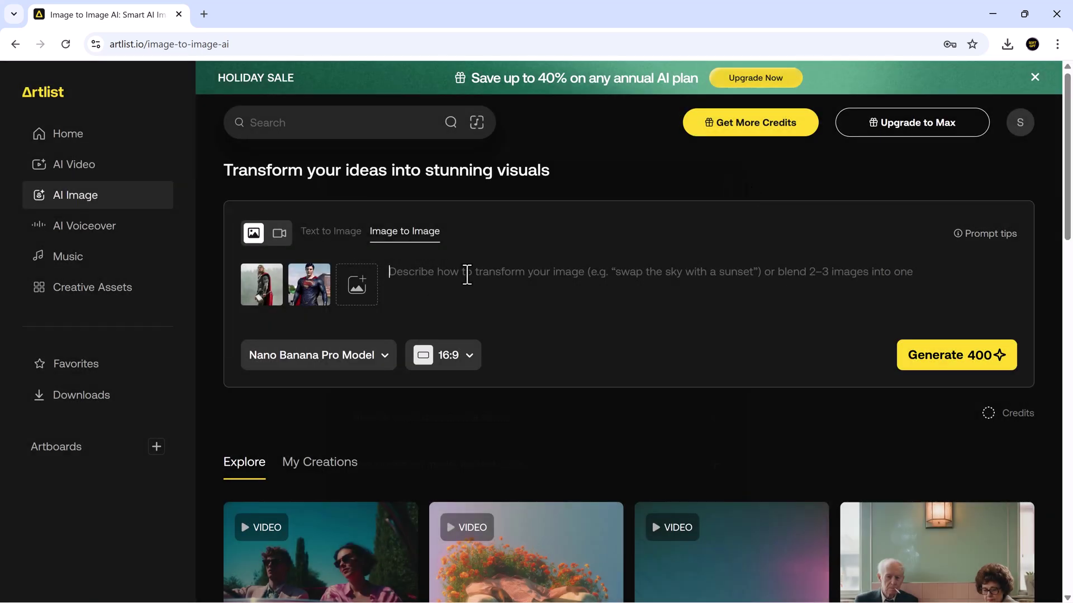
pyautogui.write('Using image 1 (super man) and image 2 (thor) as references, generate an intense battle sequence where both heroes charge into combat. Add lightning, shockwaves, energy trails, and a chaotic battlefield environment. High motion, explosive visuals.')
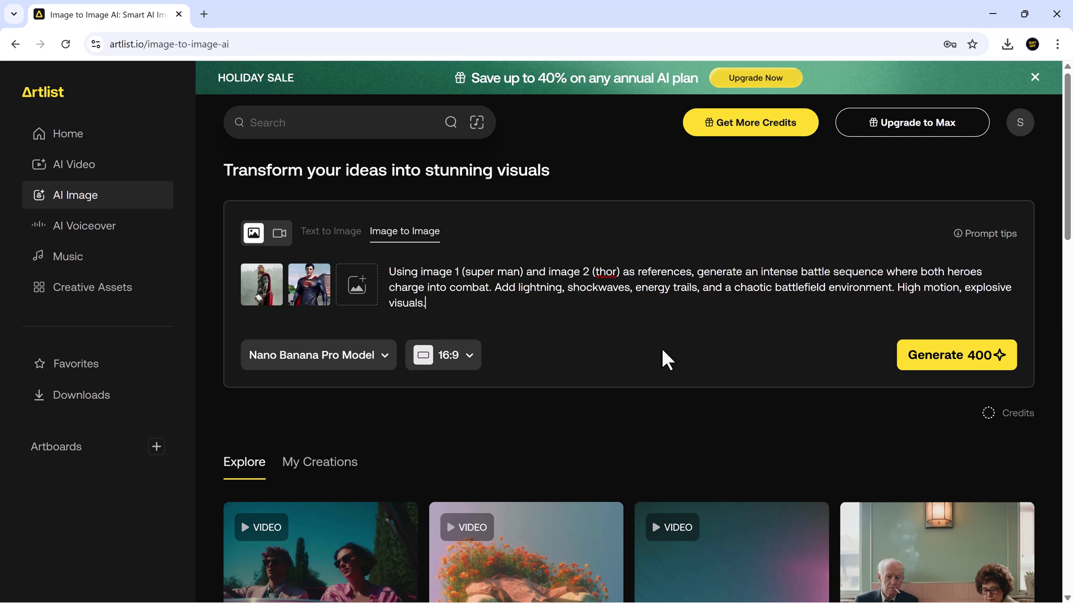
# Step: Generate the battle image and view its details: prompt, 1:1 ratio, 1024 x 1040 px JPEG
pyautogui.click(961, 361)
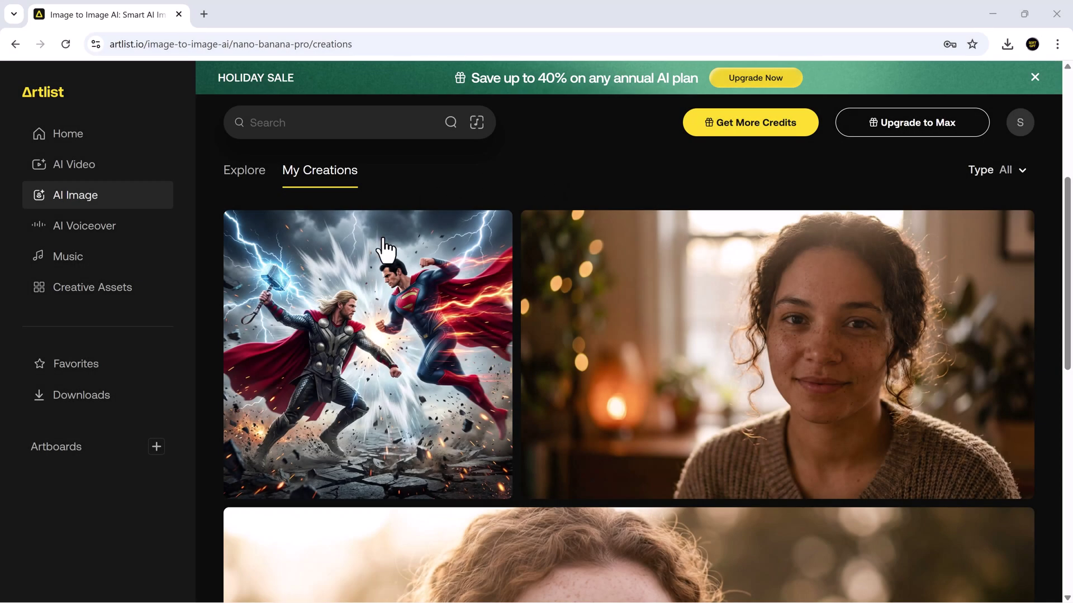
pyautogui.moveTo(411, 372)
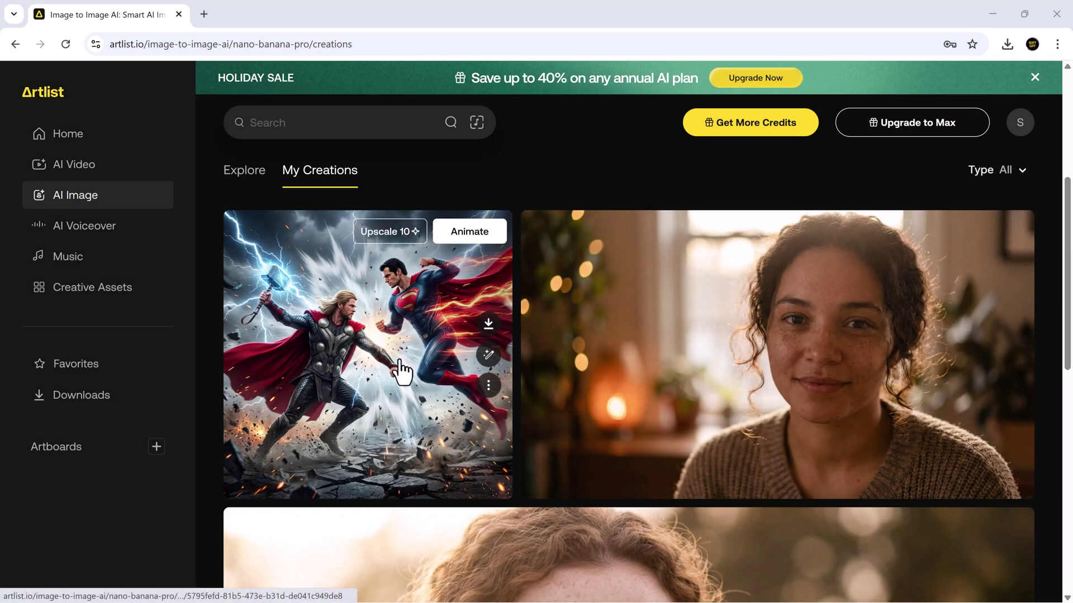
pyautogui.click(400, 362)
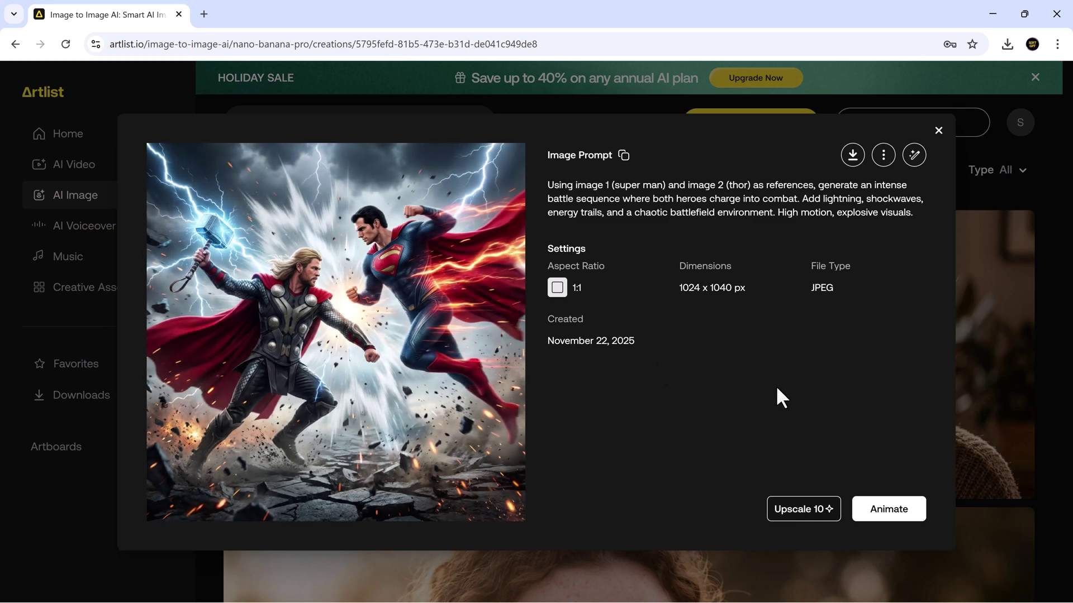
# Step: Animate the battle image with a pasted motion prompt into a 5-second 720p Kling 1.6 video
pyautogui.click(890, 513)
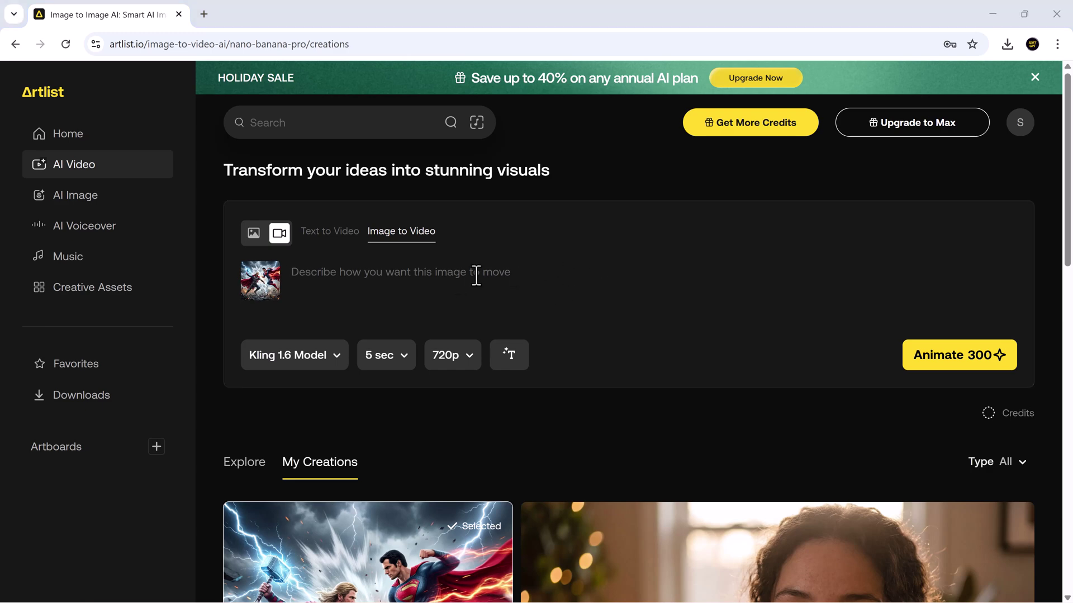
pyautogui.hotkey('ctrl', 'v')
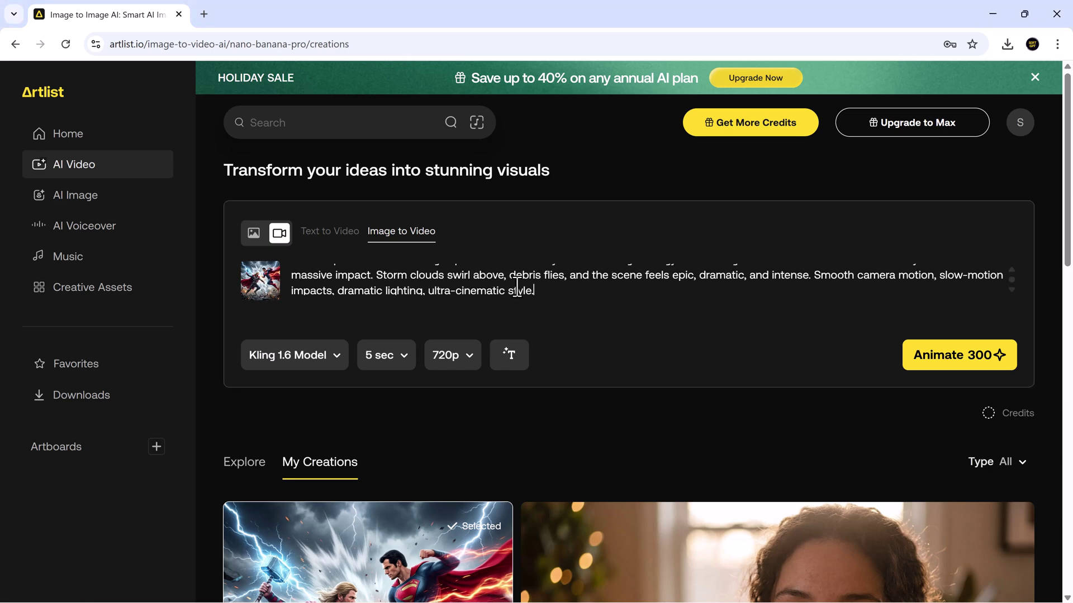
pyautogui.click(957, 362)
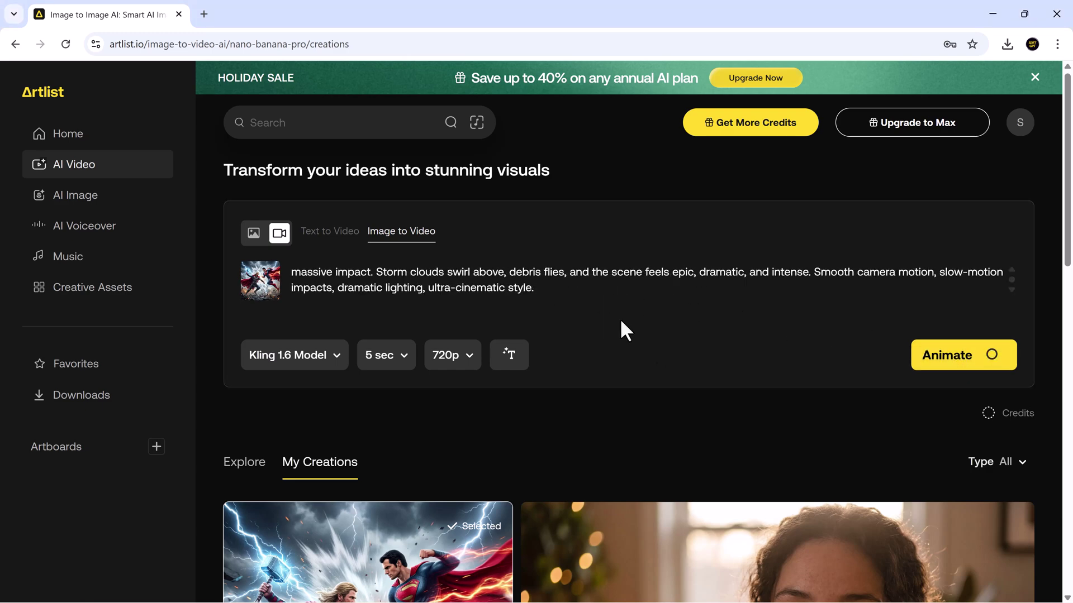
pyautogui.scroll(-5, 626, 369)
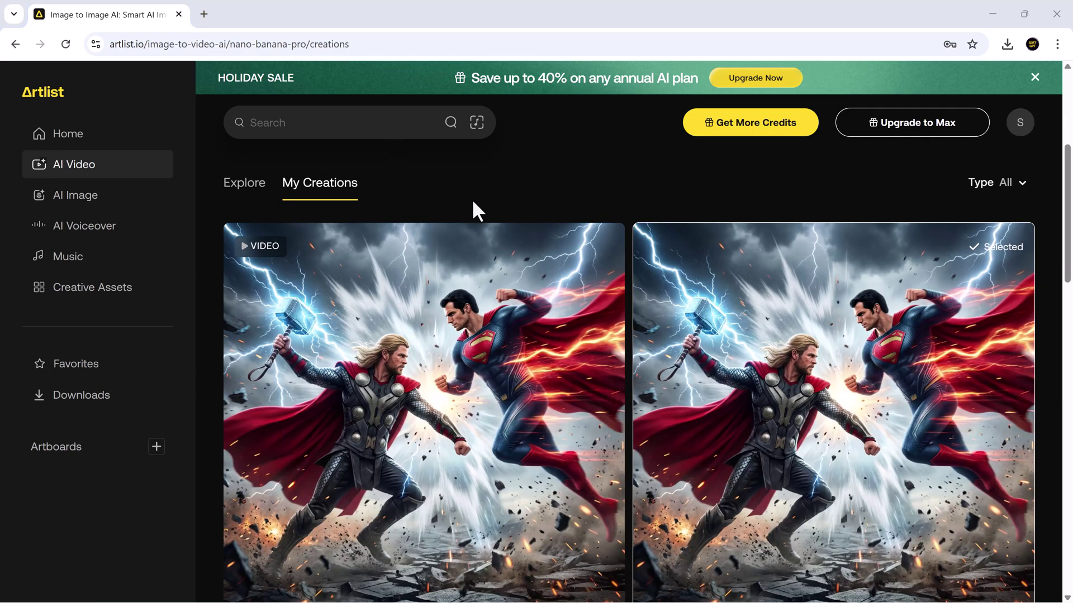
pyautogui.scroll(-1, 475, 210)
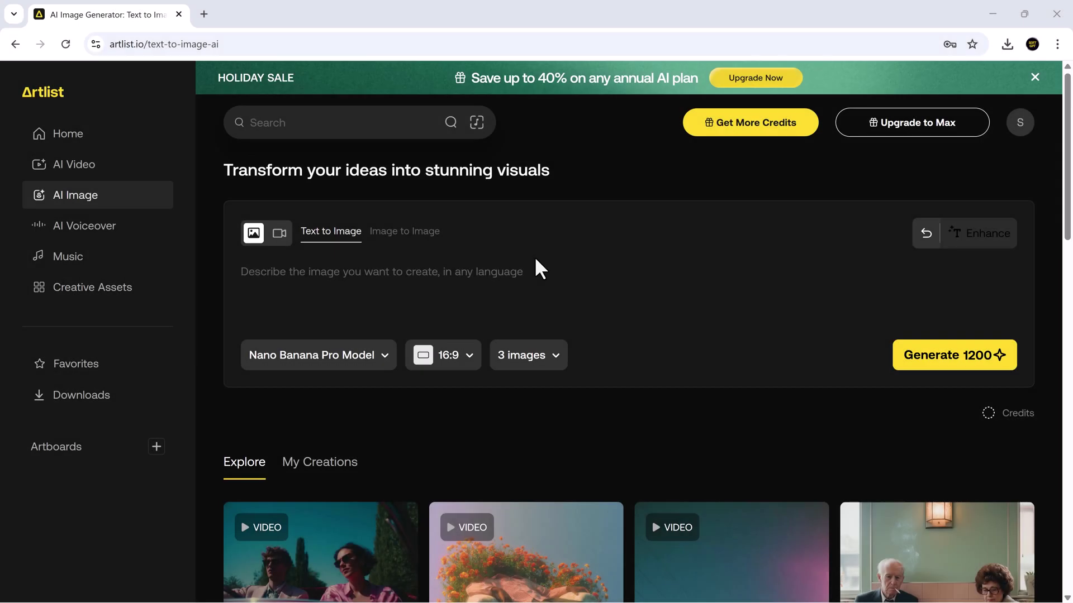
# Step: Paste the anime hero-on-a-sunset-cliff prompt, enhance it, and review the expanded description
pyautogui.click(519, 274)
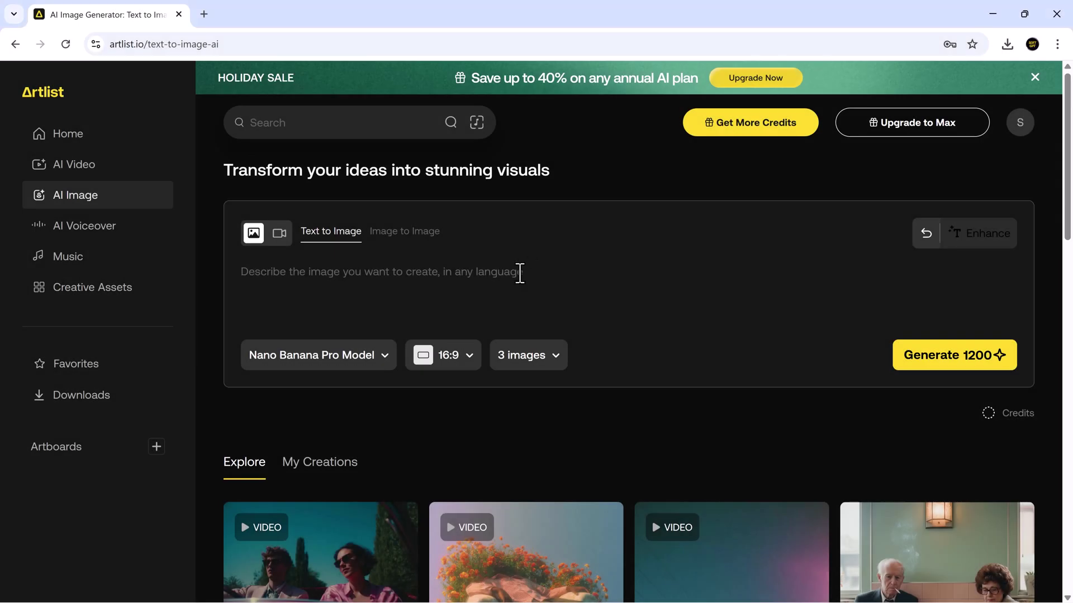
pyautogui.write('Vibrant animated art style, ultra-clean linework, soft lighting, dynamic shading. A heroic character standing on a cliff at sunset, wind blowing through their hair, glowing energy around their hands. Highly detailed background with warm cinematic colors, expressive anime-style eyes, smooth gradients, and crisp 4K rendering.')
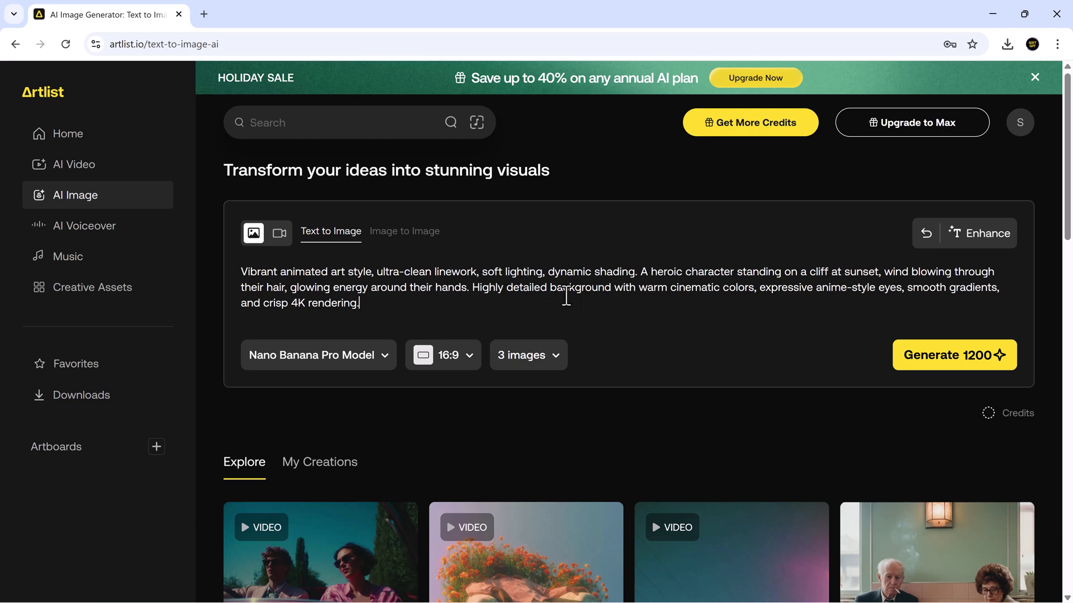
pyautogui.scroll(-1, 648, 313)
pyautogui.scroll(1, 630, 310)
pyautogui.click(990, 240)
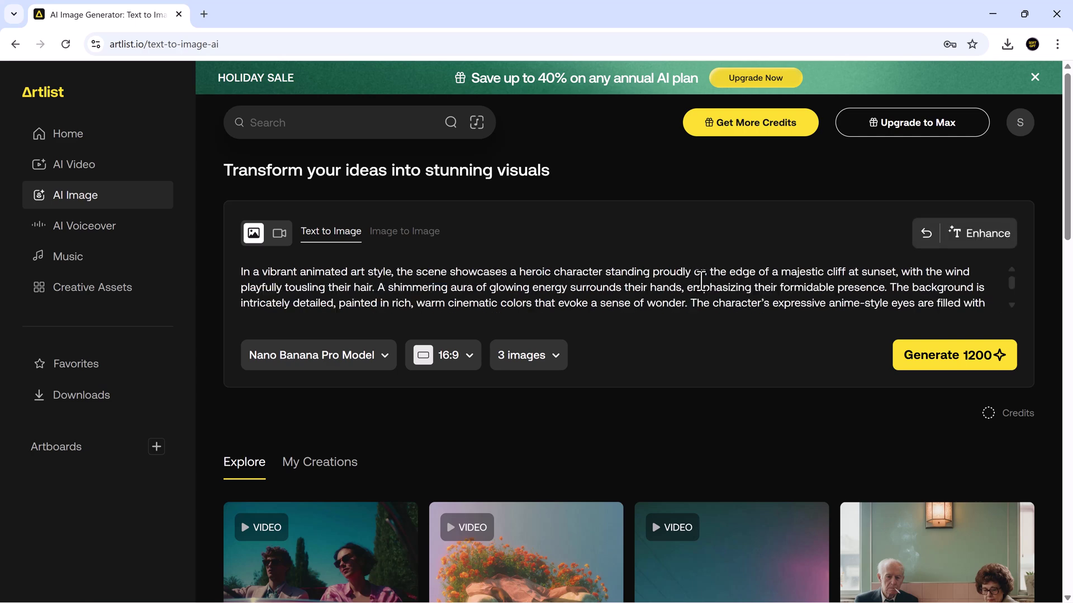
pyautogui.scroll(-1, 701, 280)
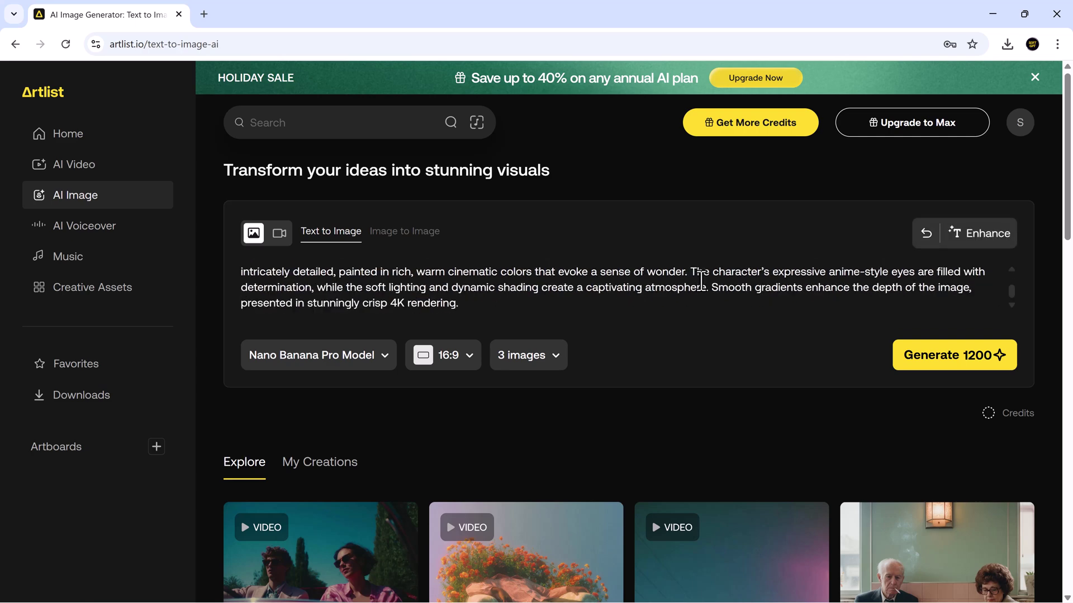
pyautogui.scroll(2, 700, 279)
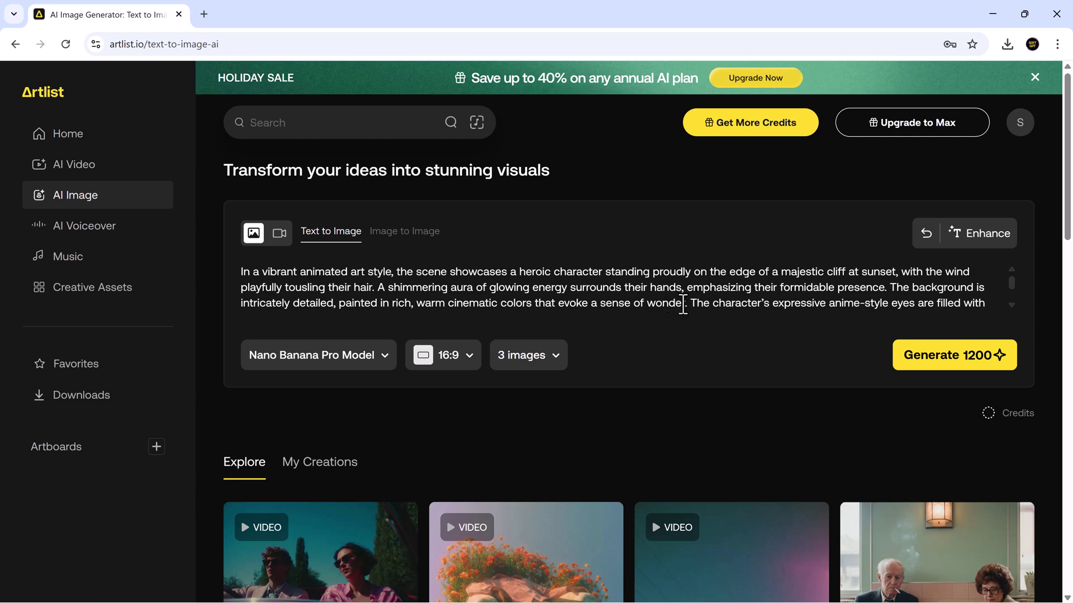
# Step: Generate the three sunset anime cliff-hero images and look over each new one in My Creations
pyautogui.click(951, 363)
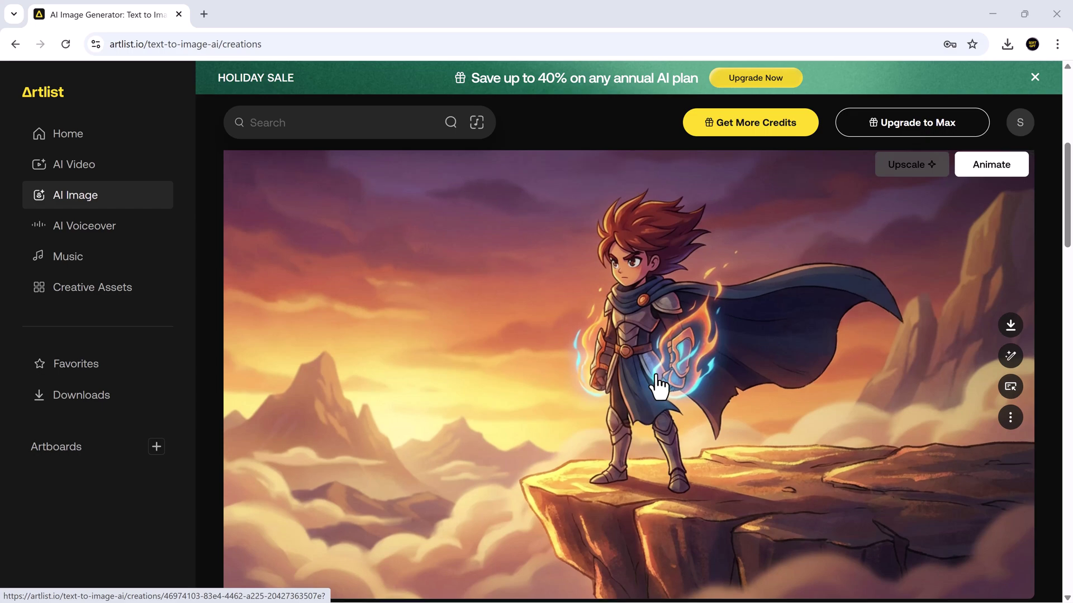
pyautogui.scroll(-6, 659, 386)
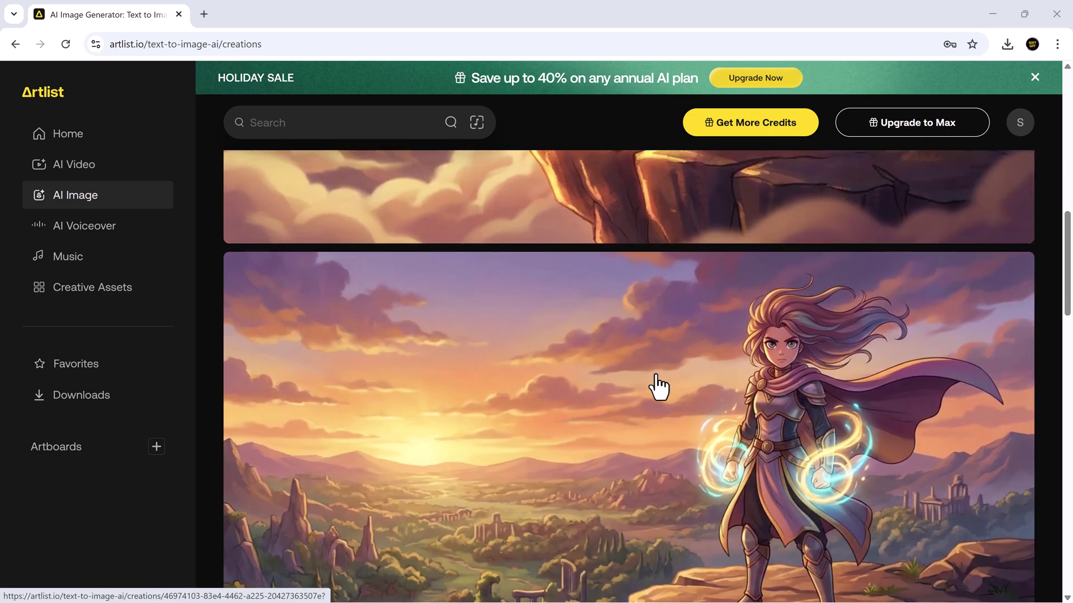
pyautogui.scroll(-2, 658, 386)
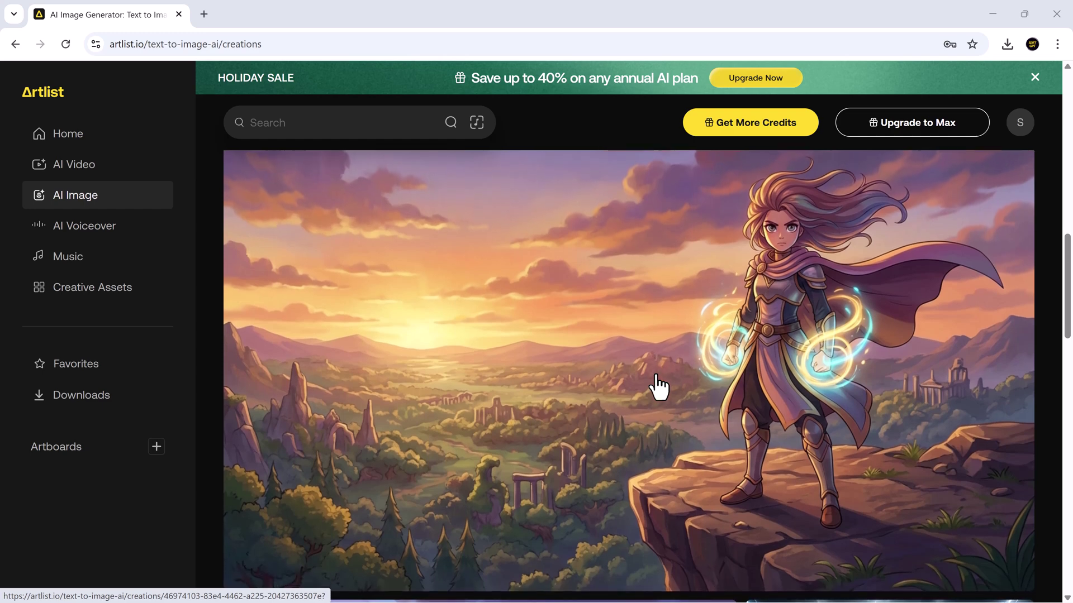
pyautogui.moveTo(599, 328)
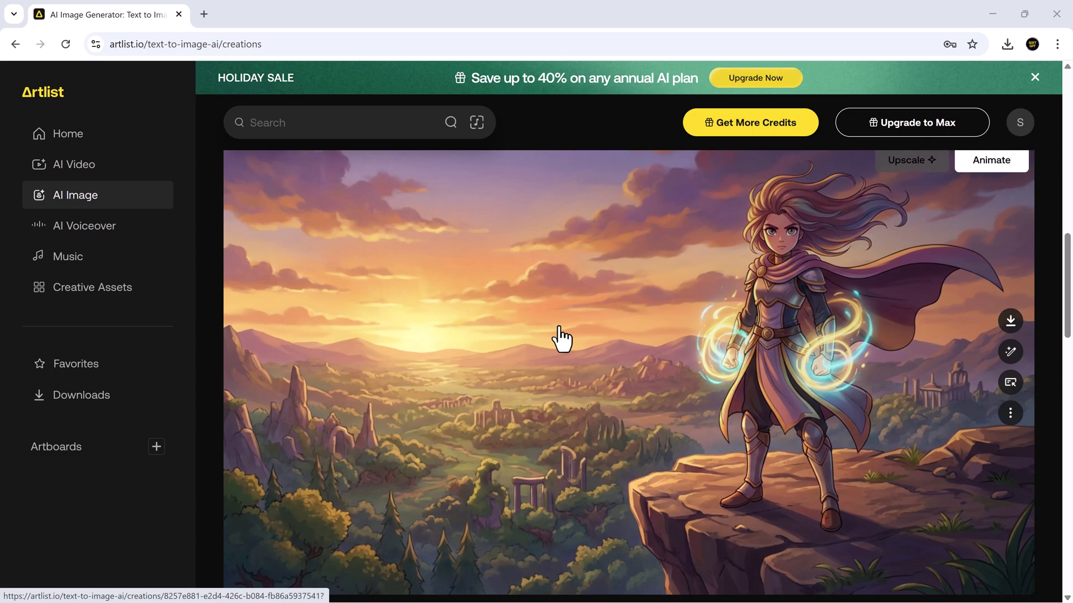
pyautogui.scroll(-6, 562, 338)
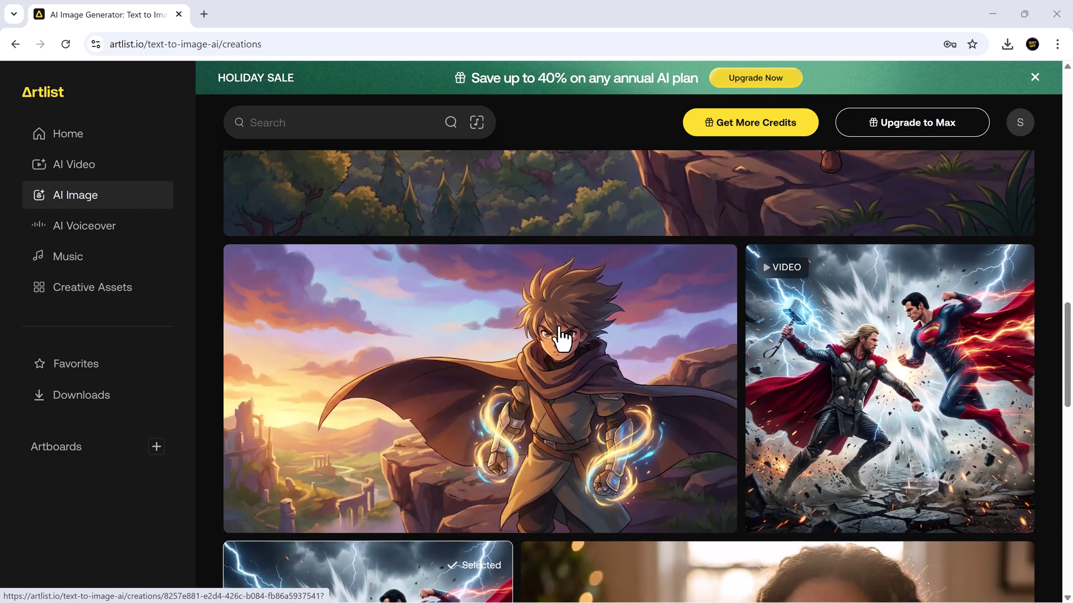
pyautogui.moveTo(568, 407)
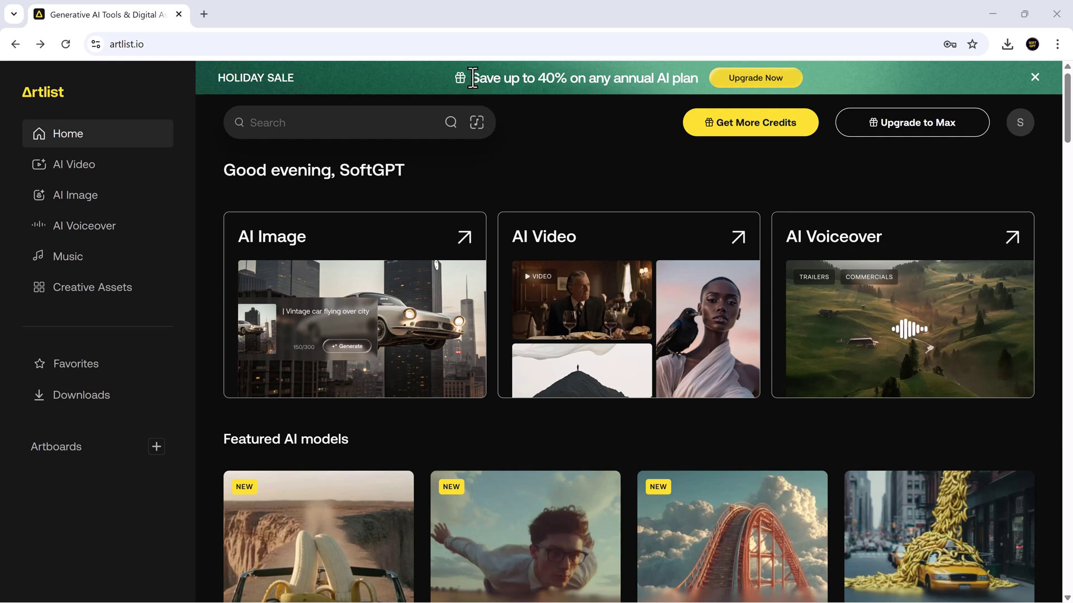
# Step: Highlight and clear the holiday sale banner text, then scroll down to the week's biggest hits
pyautogui.moveTo(472, 78); pyautogui.dragTo(697, 84)
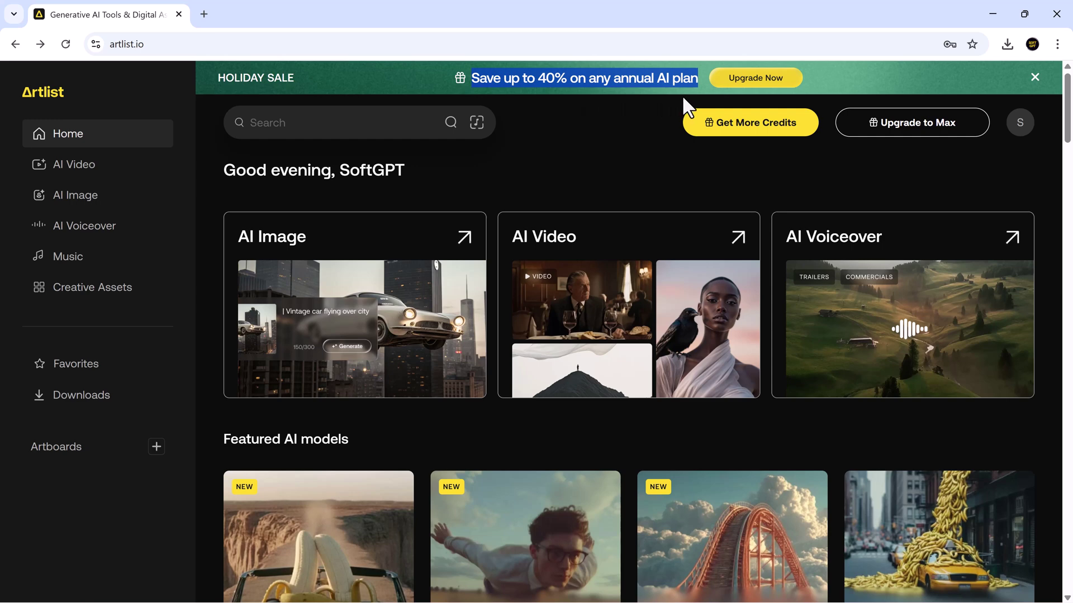
pyautogui.click(584, 154)
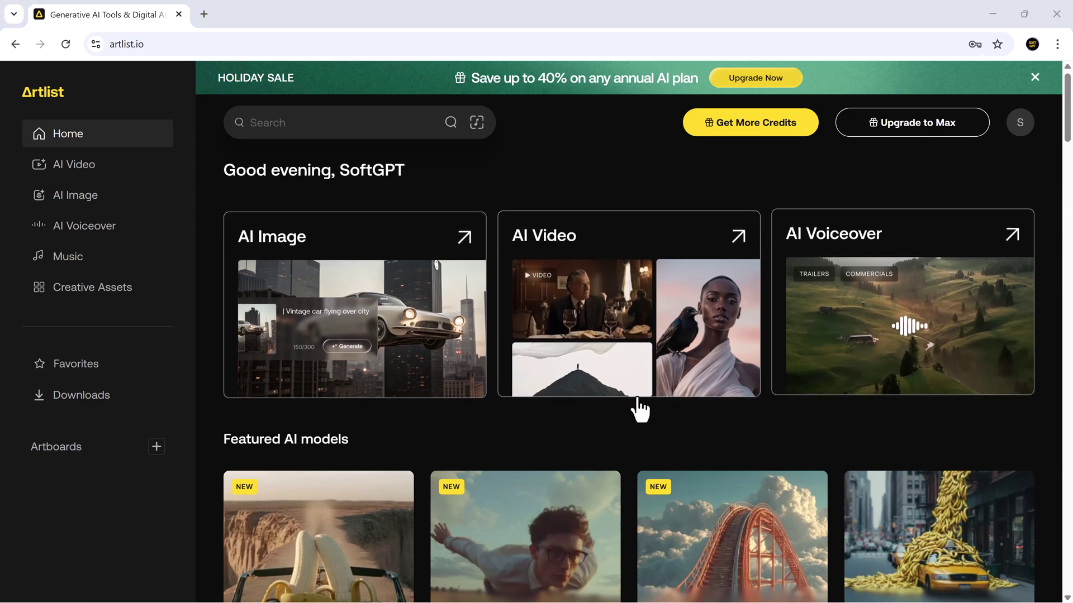
pyautogui.scroll(-3, 602, 420)
pyautogui.scroll(-4, 602, 418)
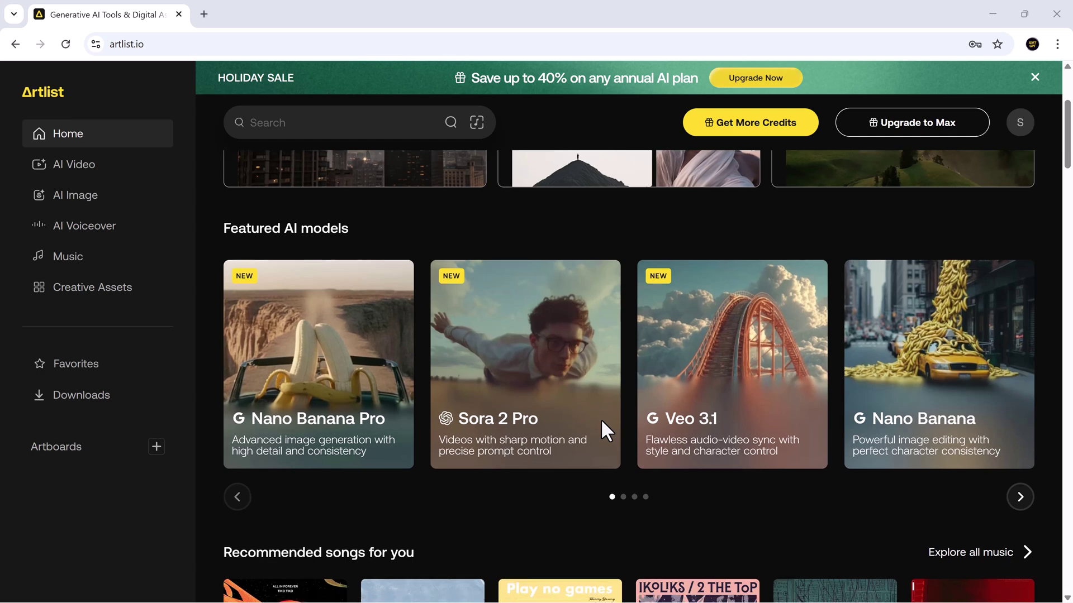
pyautogui.scroll(-1, 601, 419)
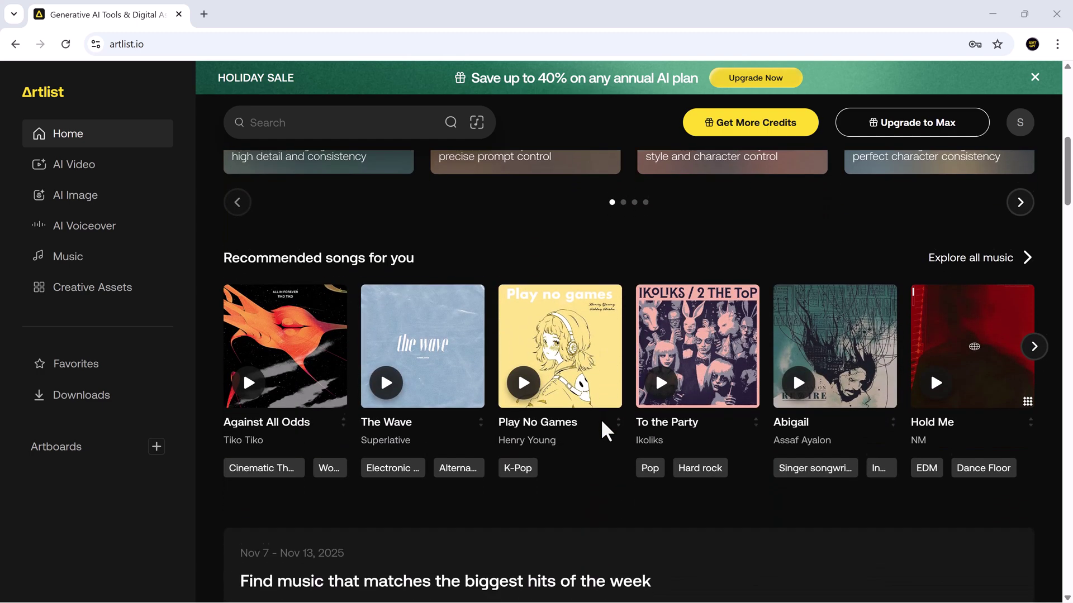
pyautogui.scroll(-1, 606, 447)
pyautogui.scroll(-5, 609, 466)
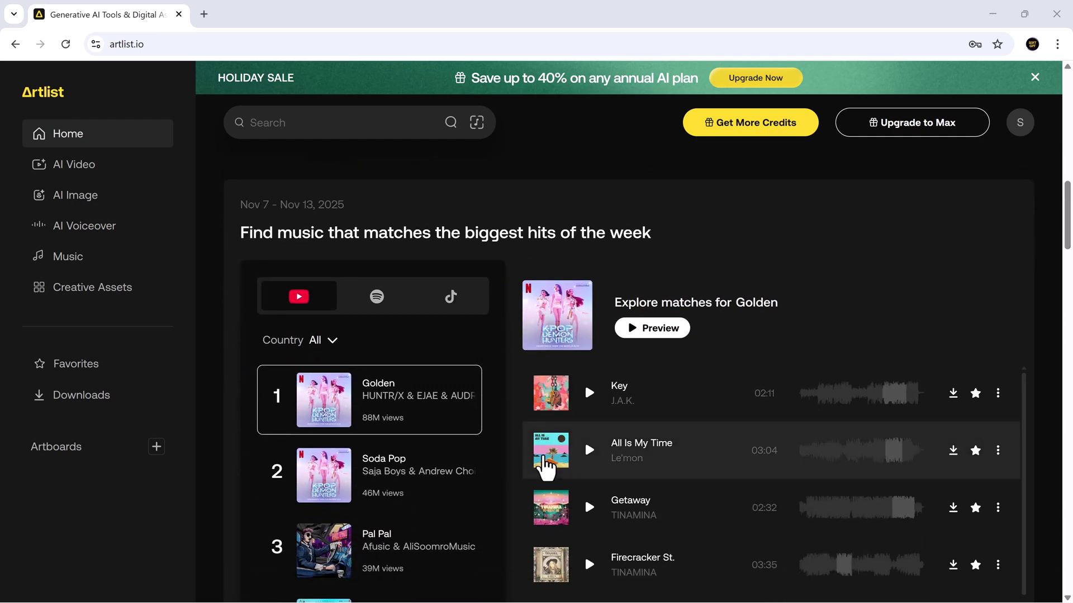
pyautogui.scroll(-2, 510, 445)
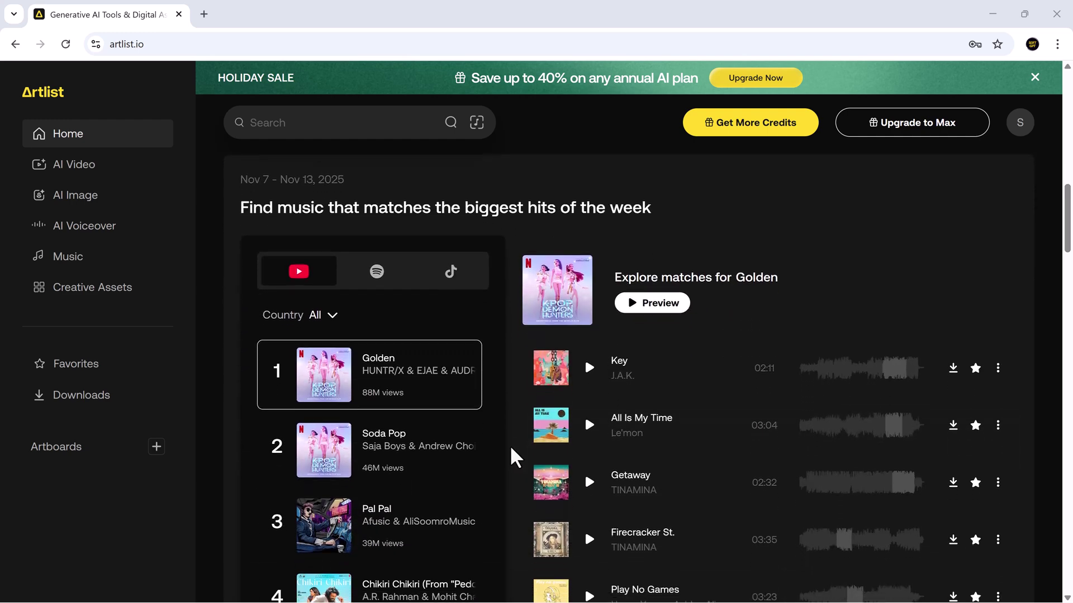